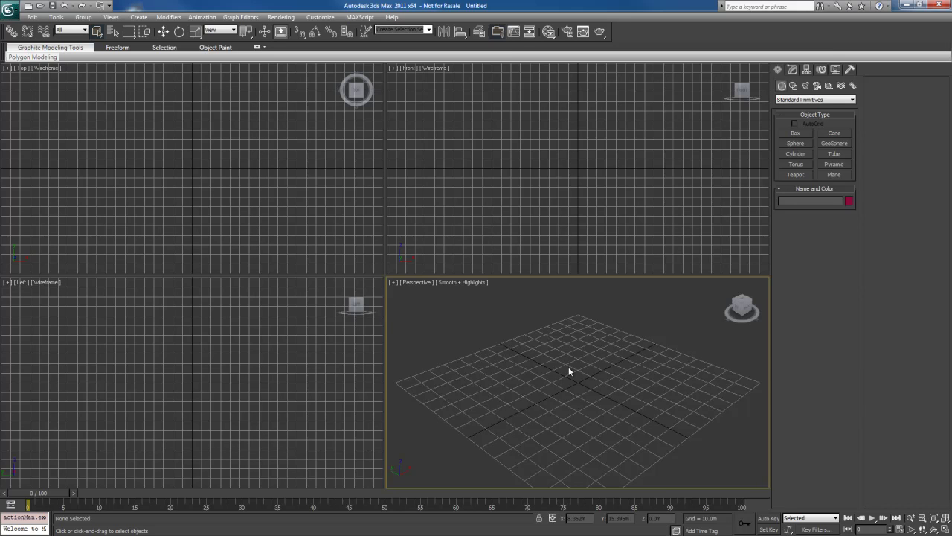
- Open the scene file 12_START.max
key(ctrl+o)
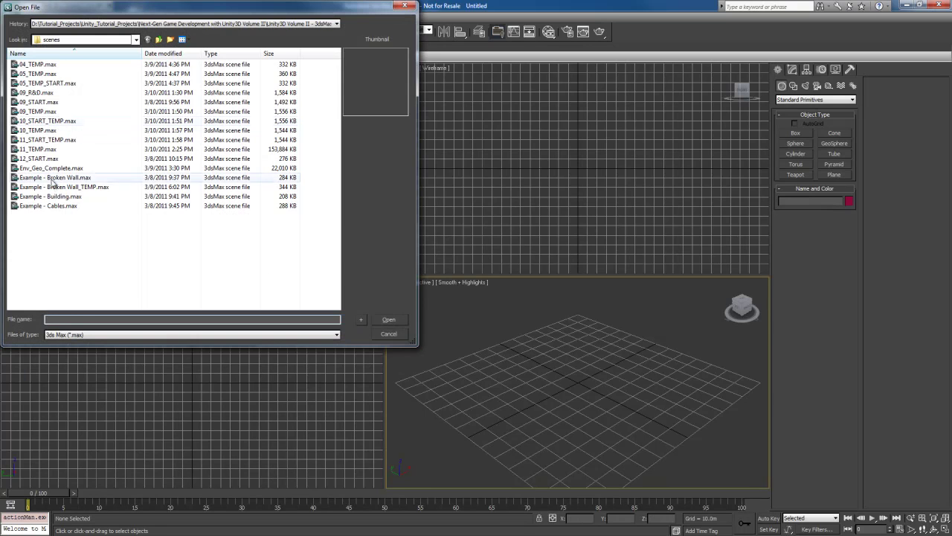
click(46, 159)
double_click(47, 159)
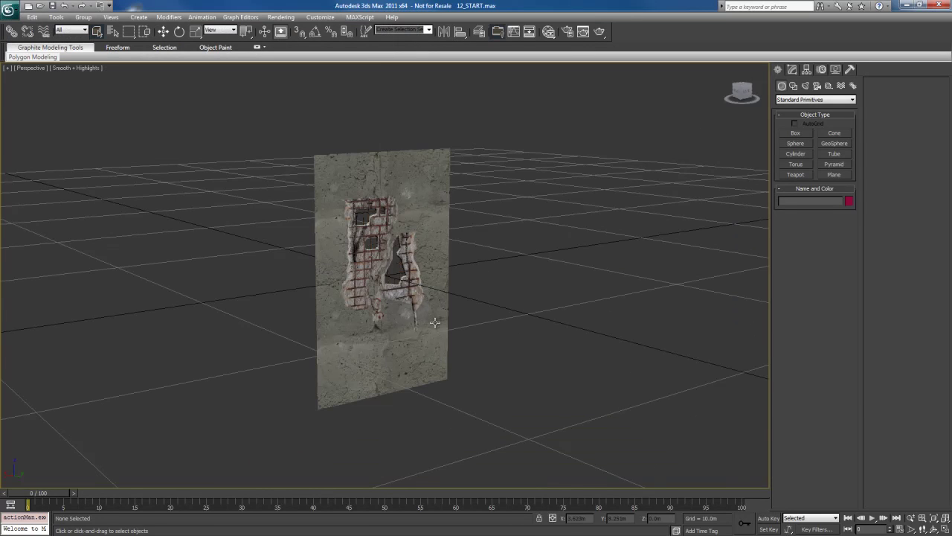
- Select the broken concrete wall and display edged faces to show the mesh around its holes
scroll(435, 322, up, 8)
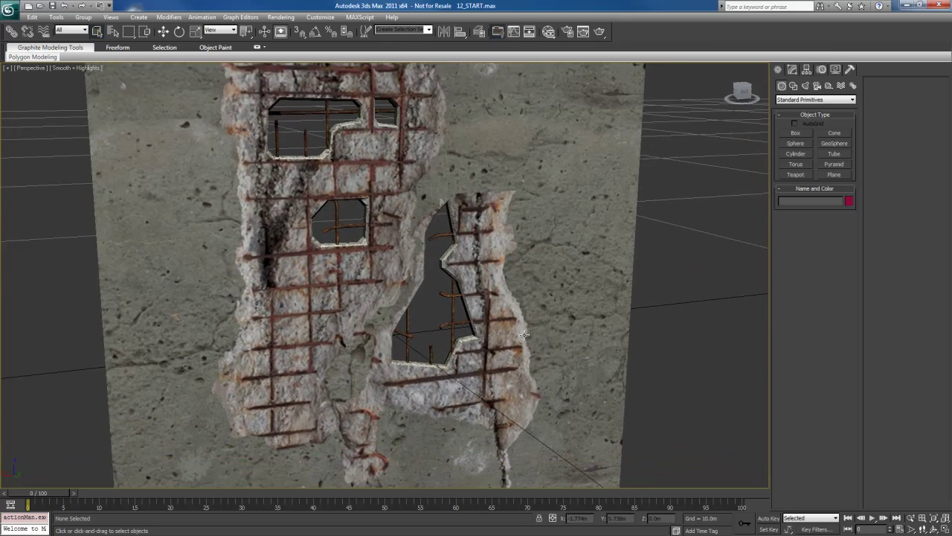
alt+middle_drag(524, 334, 522, 362)
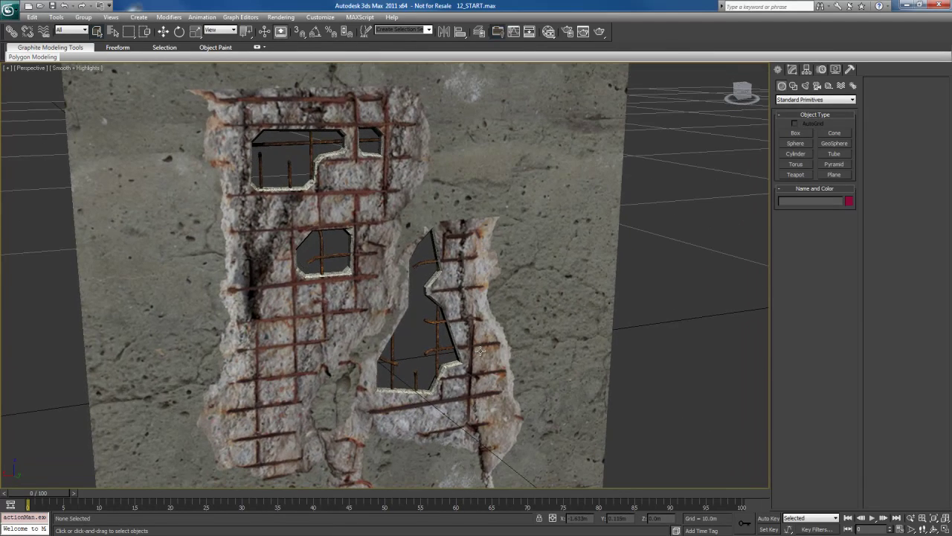
click(509, 295)
middle_drag(491, 313, 534, 356)
key(F4)
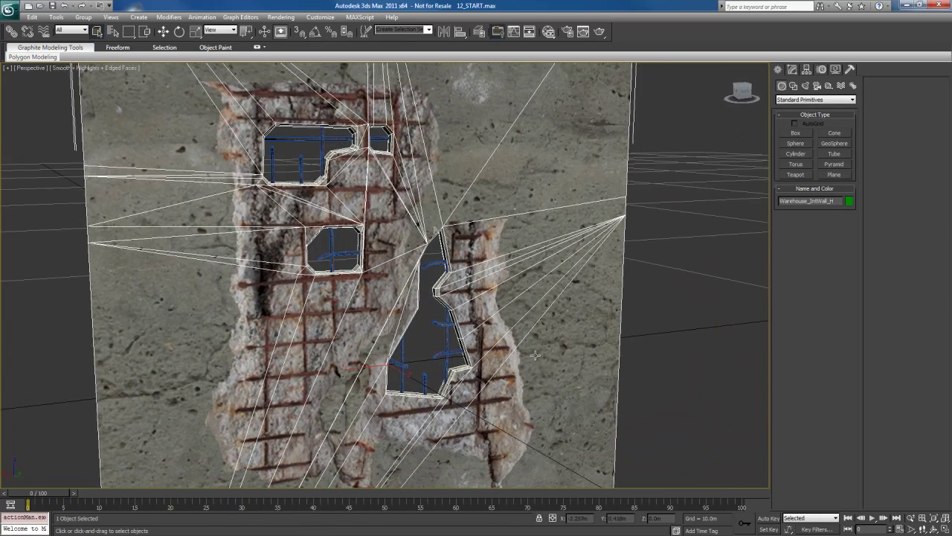
scroll(497, 317, down, 3)
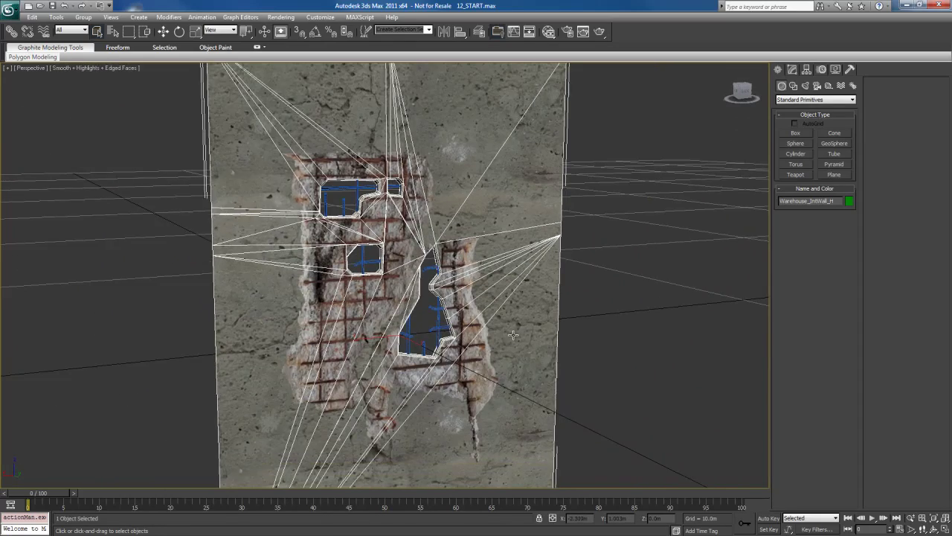
scroll(513, 336, up, 4)
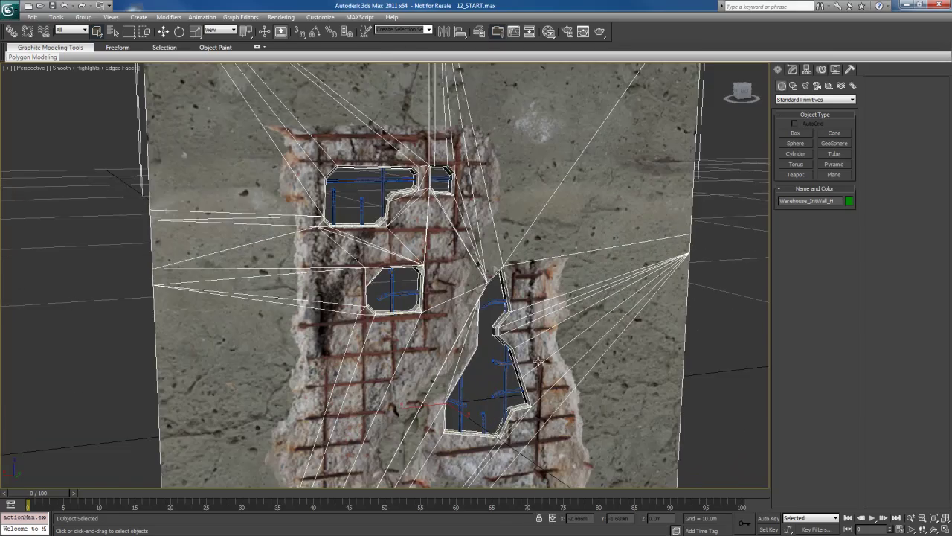
middle_drag(538, 361, 549, 345)
middle_drag(520, 317, 528, 347)
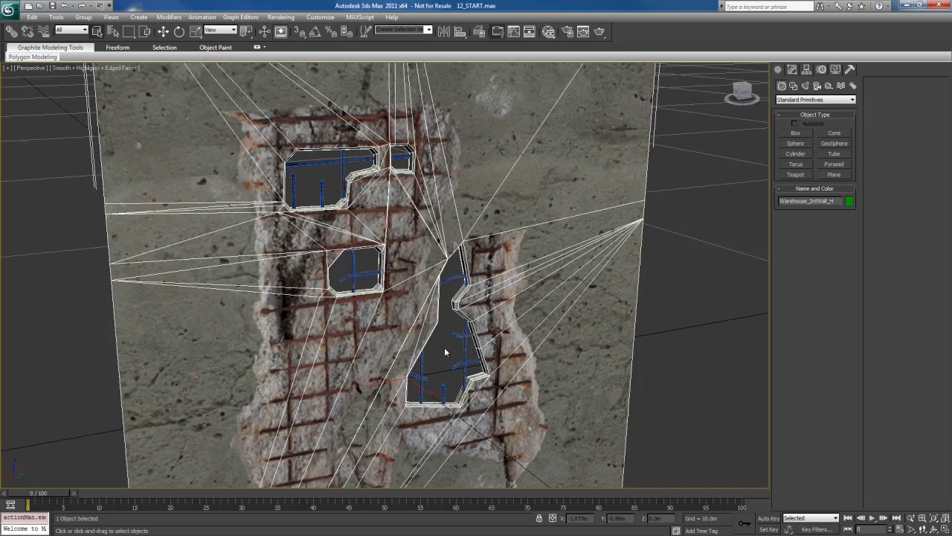
mouse_move(531, 340)
middle_down()
mouse_move(524, 315)
mouse_move(524, 340)
mouse_move(548, 347)
middle_up()
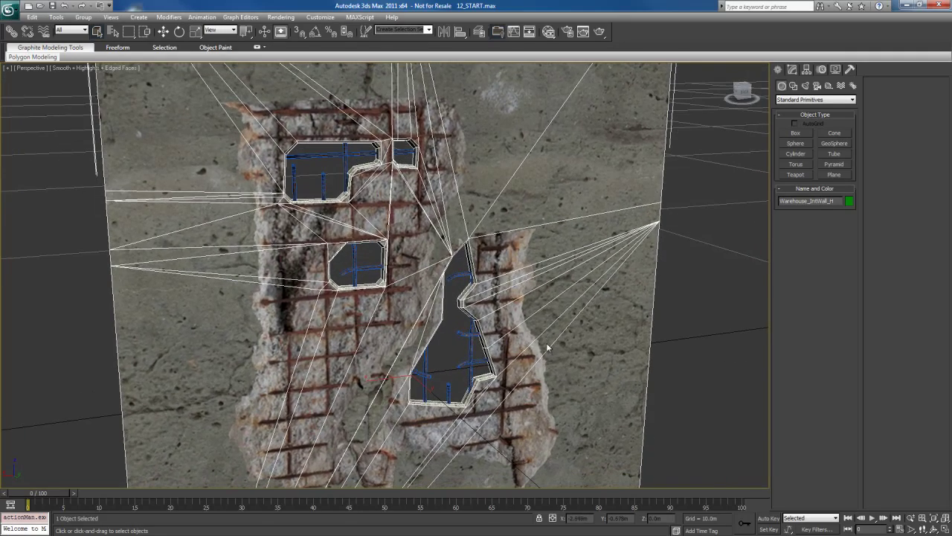
- Select the rebar mesh behind the wall, examine its bars inside the openings up close, and clear the selection
click(469, 337)
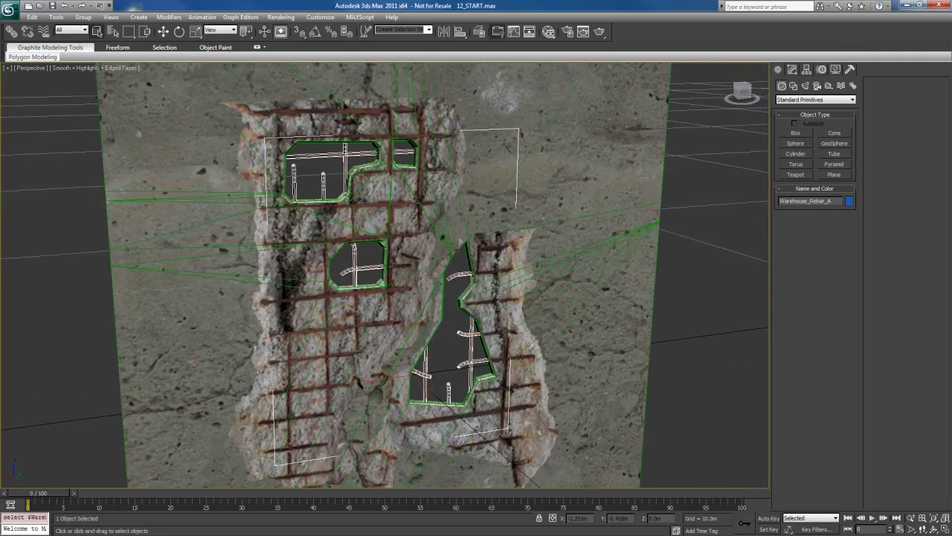
alt+middle_drag(522, 349, 478, 350)
scroll(491, 352, up, 5)
click(427, 354)
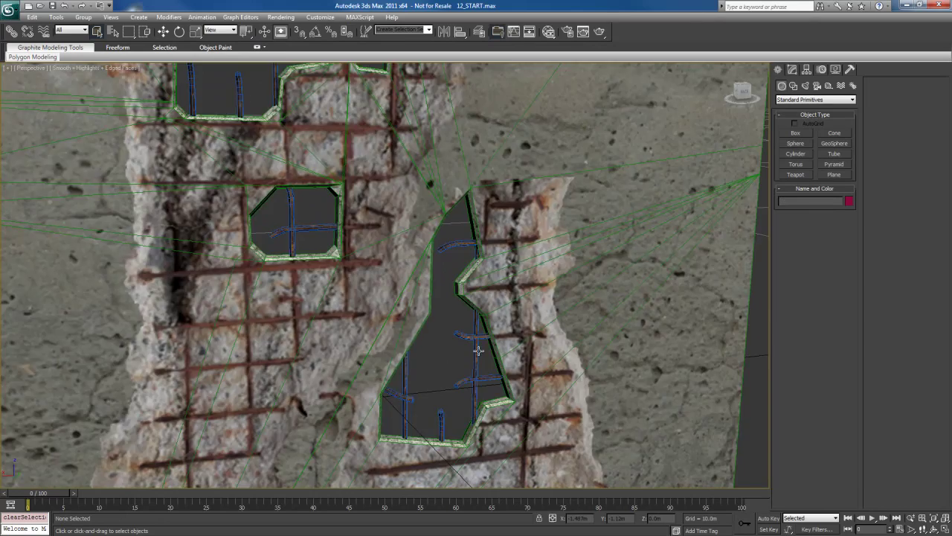
scroll(502, 380, down, 4)
alt+middle_drag(502, 382, 512, 364)
scroll(508, 363, down, 3)
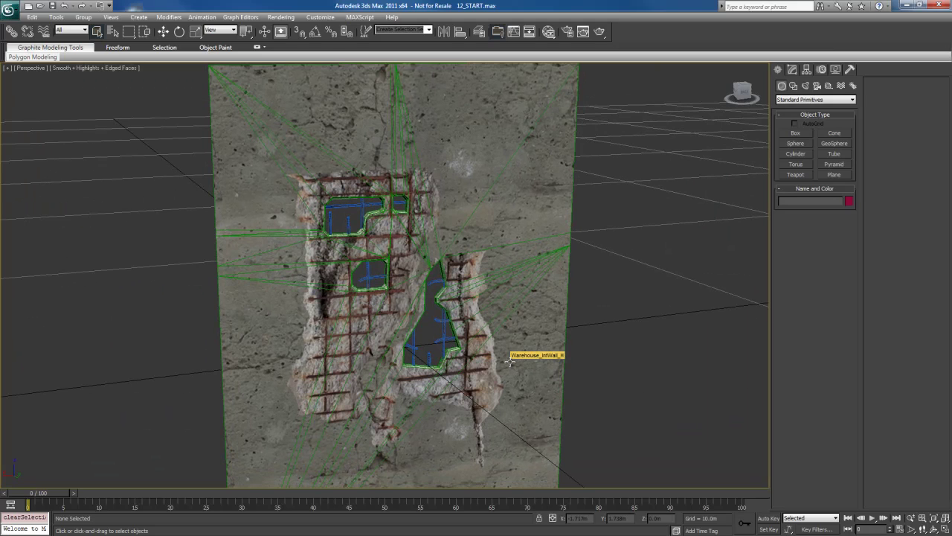
- Select the wall and its rebar mesh together and hide both from the scene
click(510, 361)
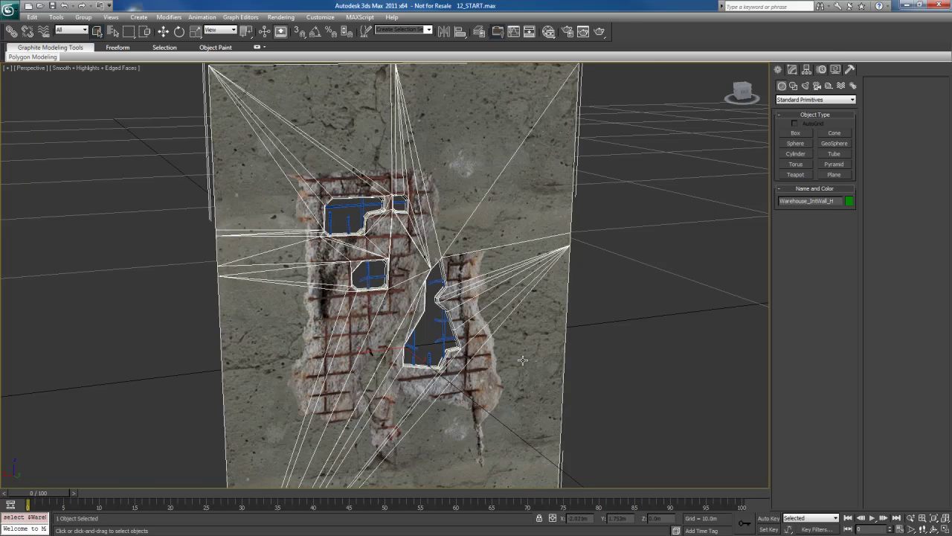
alt+middle_drag(467, 321, 505, 353)
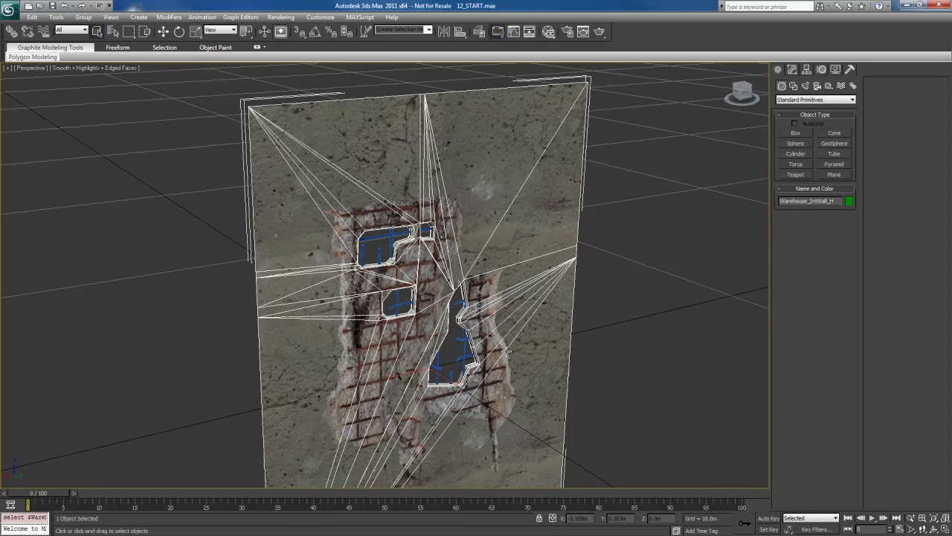
scroll(507, 369, down, 6)
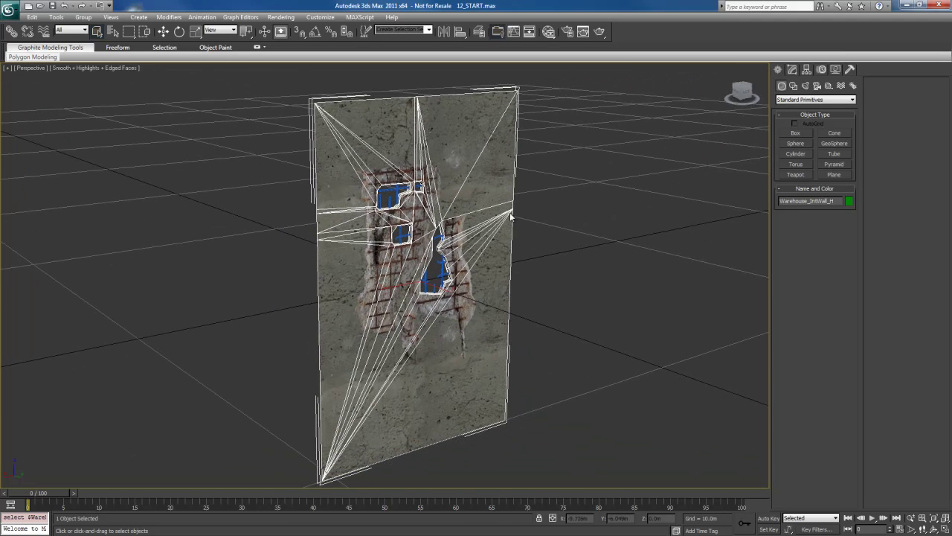
drag(561, 167, 351, 332)
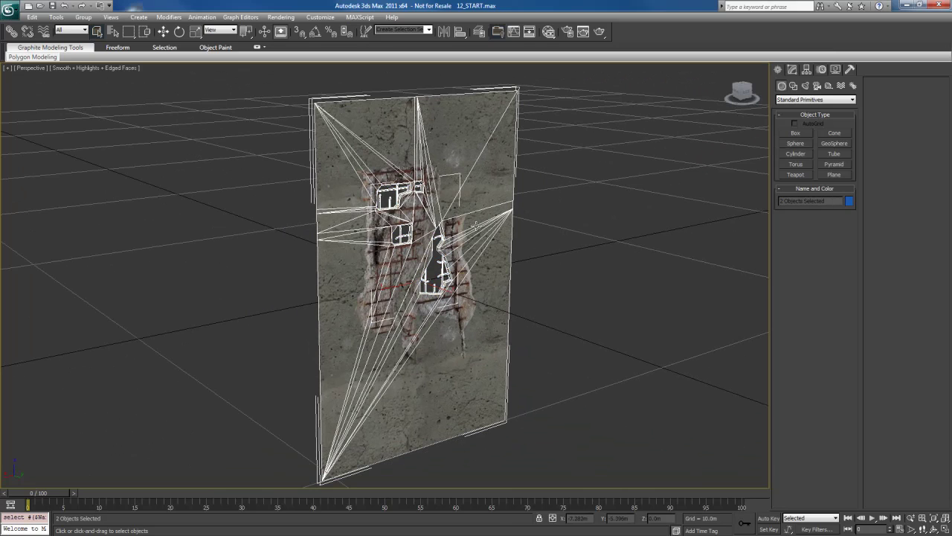
right_click(464, 256)
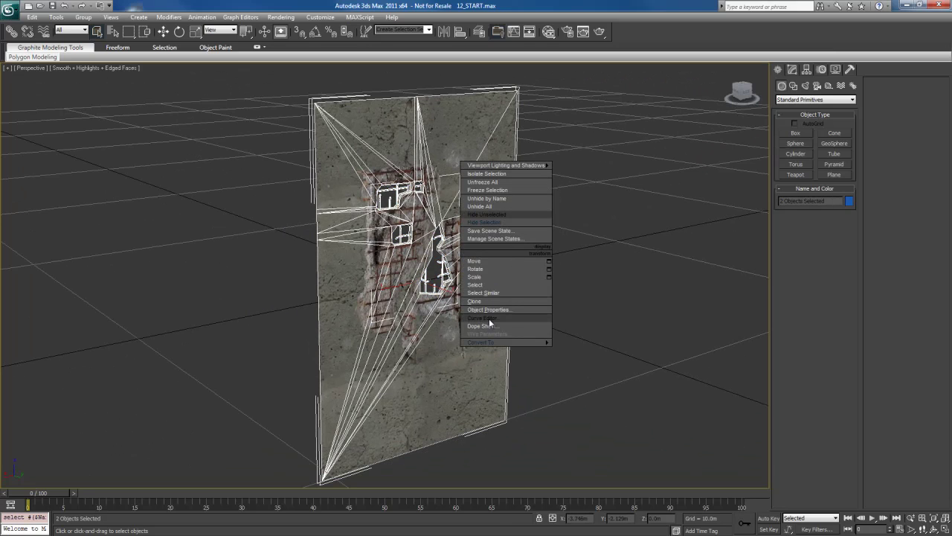
click(491, 222)
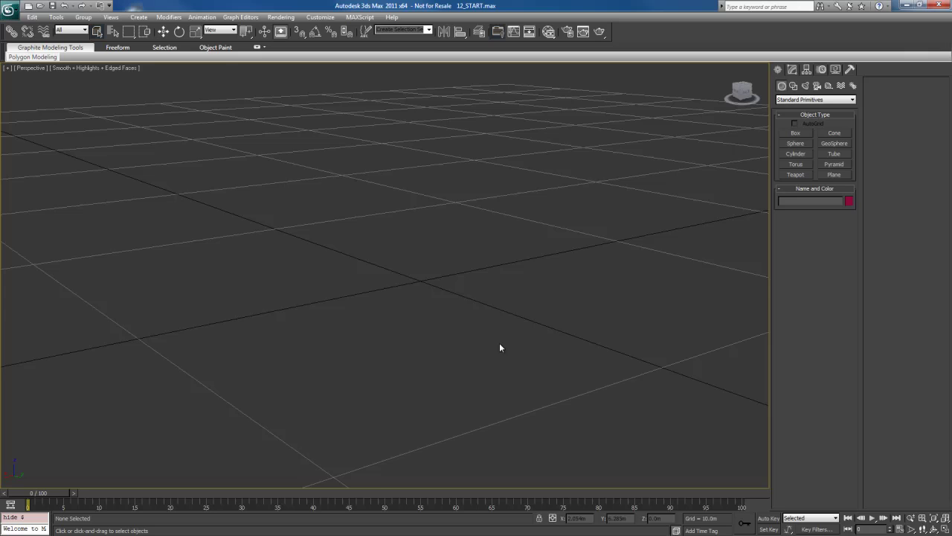
- Create a plane on the grid with 8 length segments and 8 width segments
middle_drag(500, 347, 533, 352)
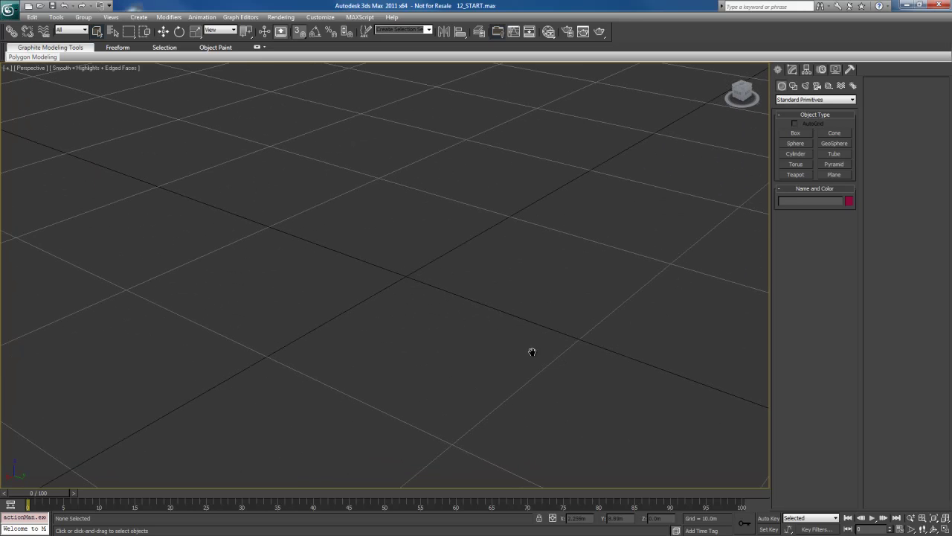
right_click(479, 304)
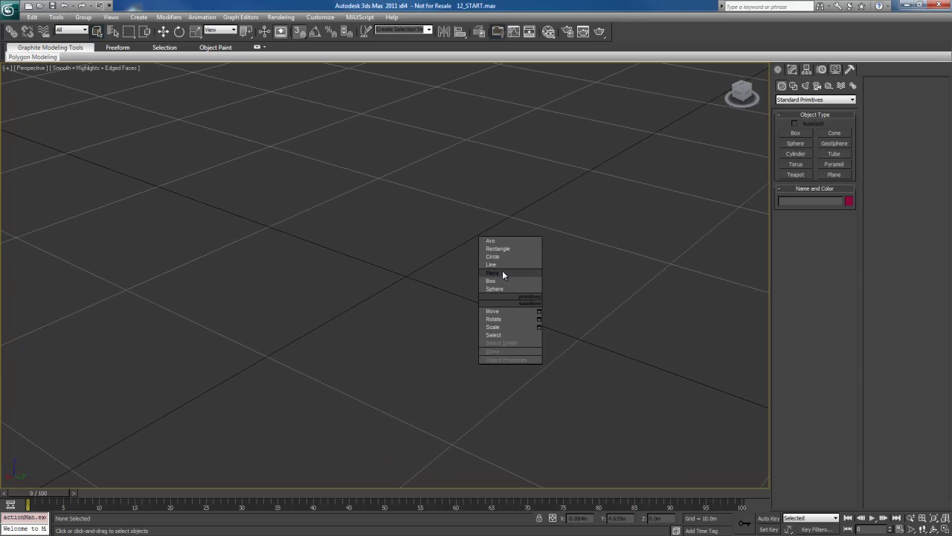
click(492, 273)
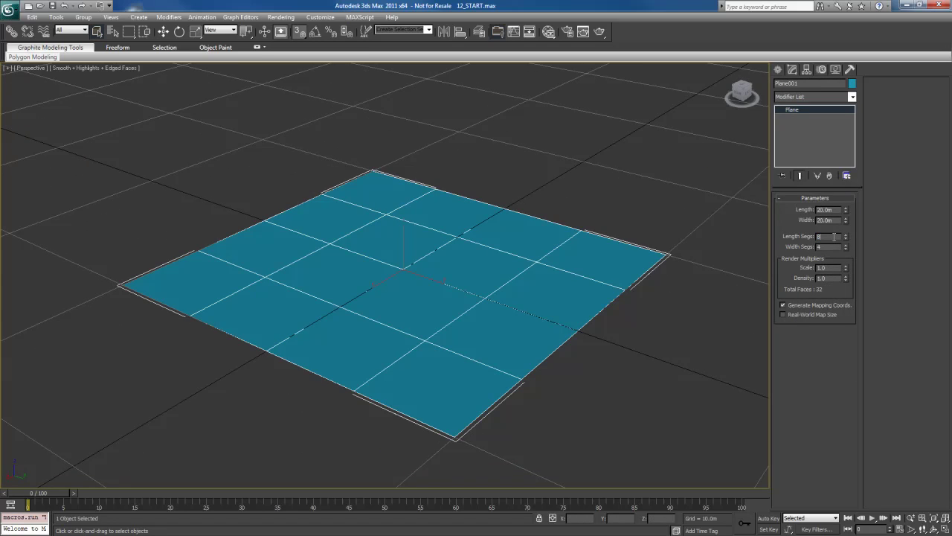
key(Tab)
text(8)
- Set the plane's length and width to 10 m each
double_click(839, 211)
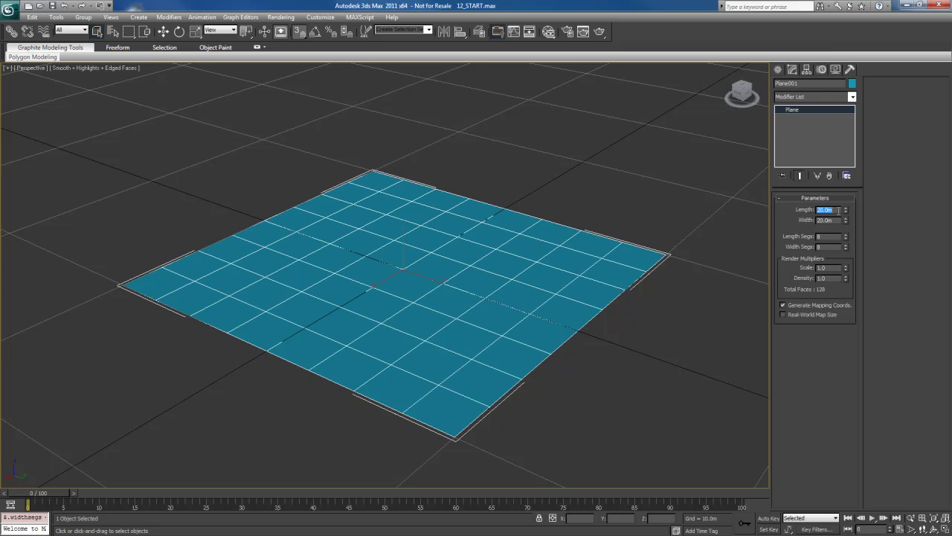
text(10)
key(Tab)
text(10)
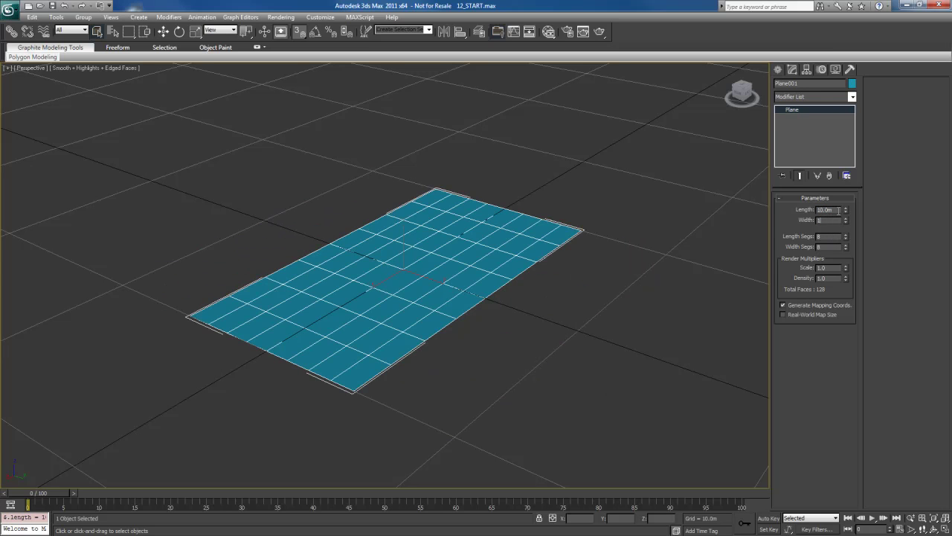
key(Tab)
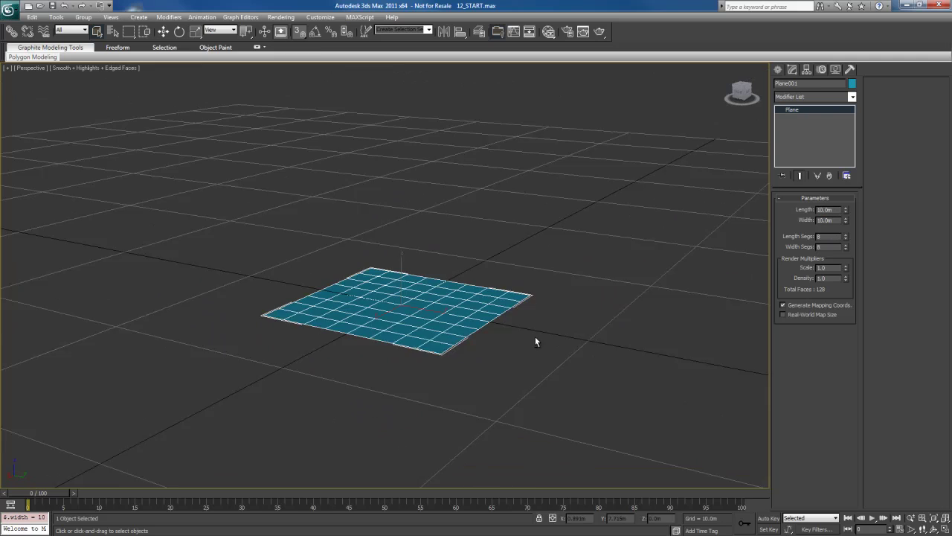
- Rotate the plane upright so that it stands vertically like a wall
scroll(535, 336, up, 3)
key(e)
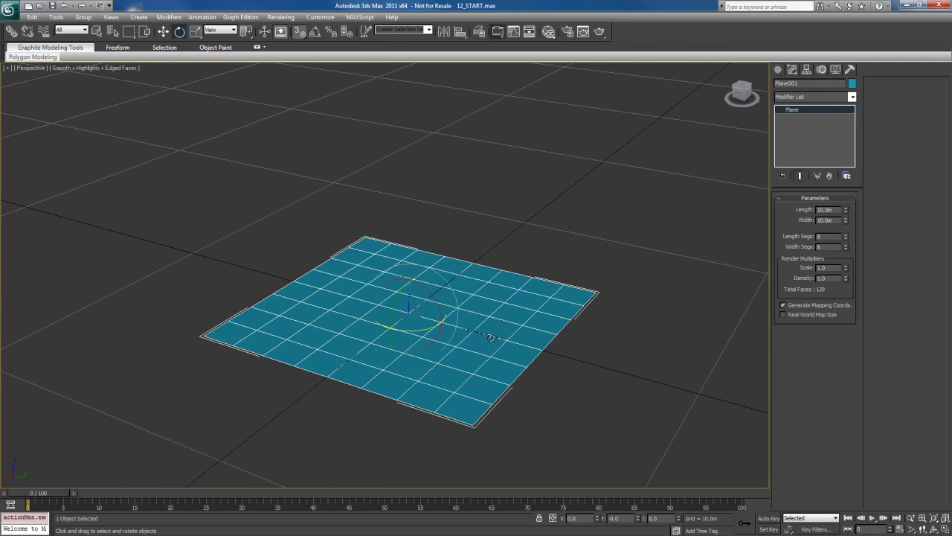
middle_drag(426, 286, 407, 267)
drag(407, 268, 421, 324)
alt+middle_drag(477, 345, 438, 337)
scroll(520, 329, up, 3)
key(q)
scroll(415, 337, down, 3)
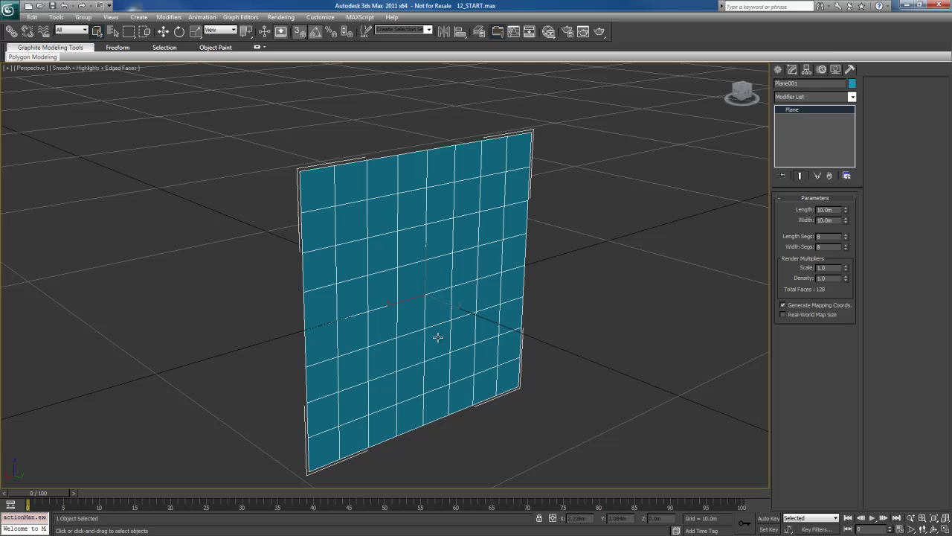
- Convert the upright plane to an Editable Poly and try a short move along the Y axis
alt+middle_drag(439, 337, 436, 334)
right_click(437, 268)
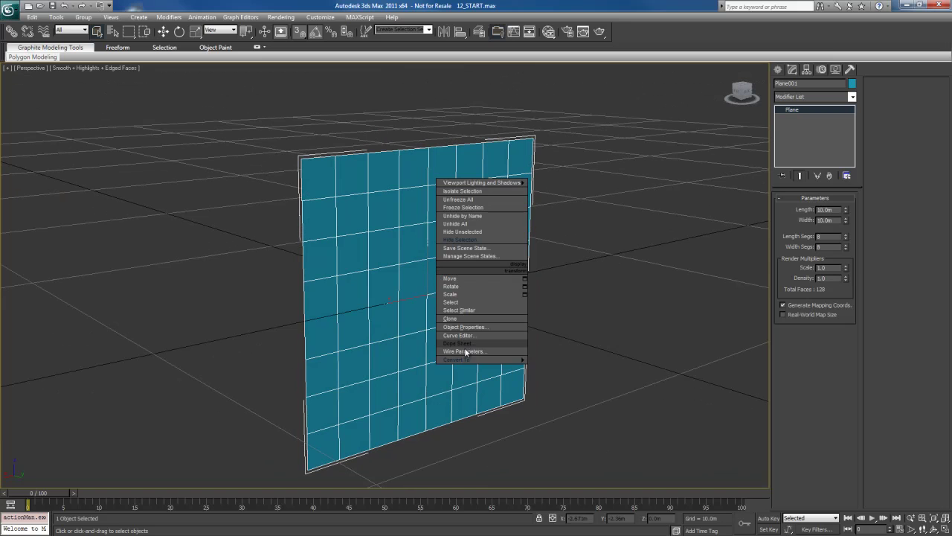
mouse_move(474, 361)
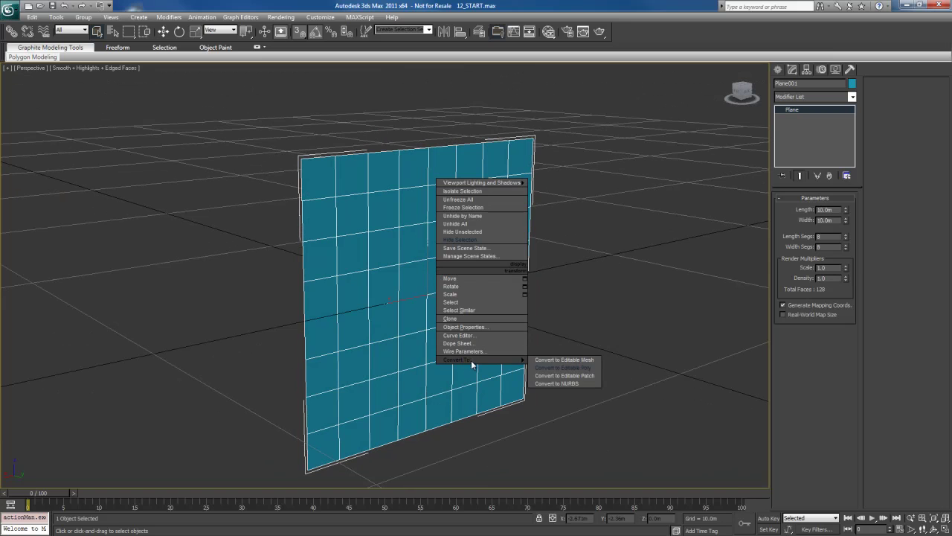
click(575, 368)
mouse_move(557, 375)
alt+middle_down()
mouse_move(575, 382)
mouse_move(552, 386)
alt+middle_up()
key(w)
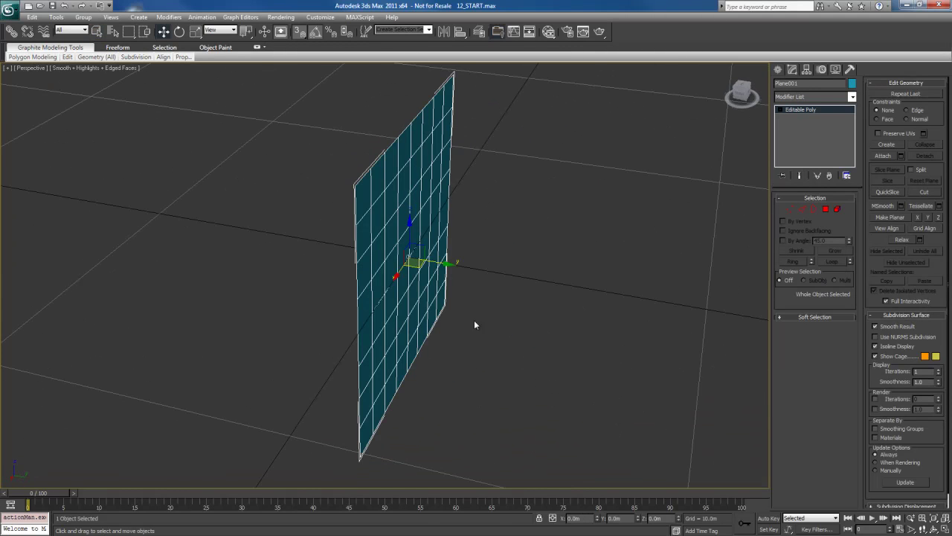
drag(438, 262, 448, 265)
alt+middle_drag(448, 265, 472, 304)
- Enter polygon editing on the plane, switch the selection region to paint selection, and clear the selected polygon
key(q)
key(4)
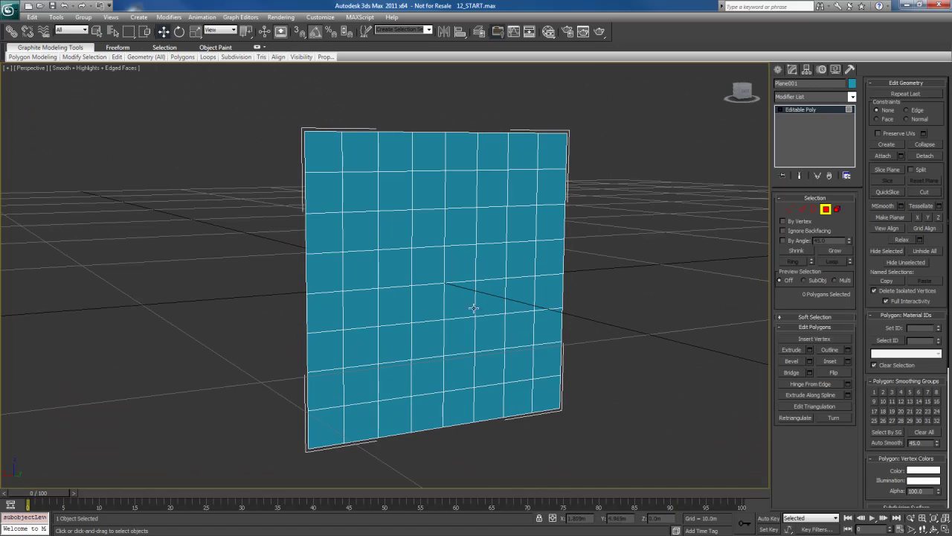
click(421, 266)
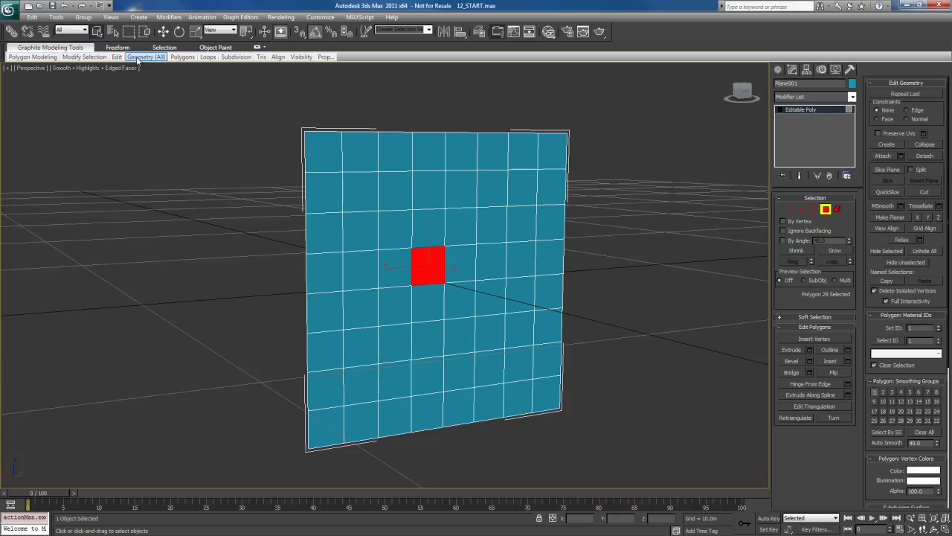
mouse_move(128, 34)
mouse_down()
mouse_move(129, 108)
mouse_move(129, 34)
mouse_up()
mouse_move(429, 263)
mouse_down()
mouse_move(484, 261)
mouse_move(414, 260)
mouse_move(609, 278)
mouse_up()
click(609, 278)
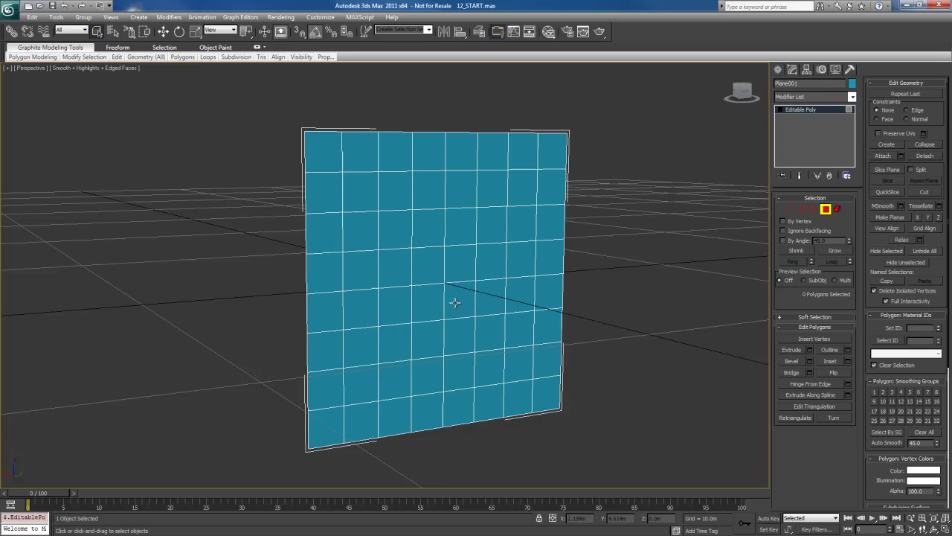
- Paint-select an irregular, jagged patch of polygons across the middle of the wall as the shape of the hole
mouse_move(452, 300)
mouse_down()
mouse_move(457, 316)
mouse_move(445, 279)
mouse_up()
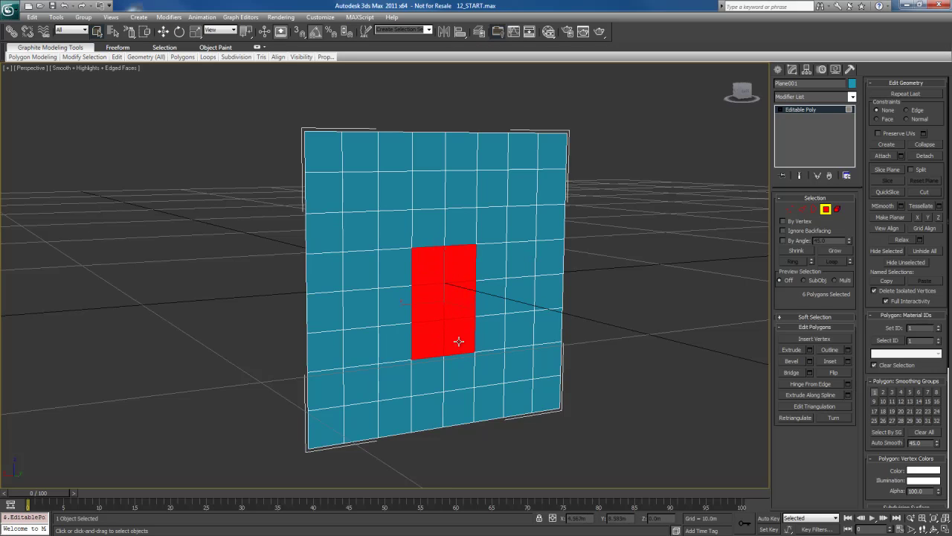
drag(459, 339, 461, 370)
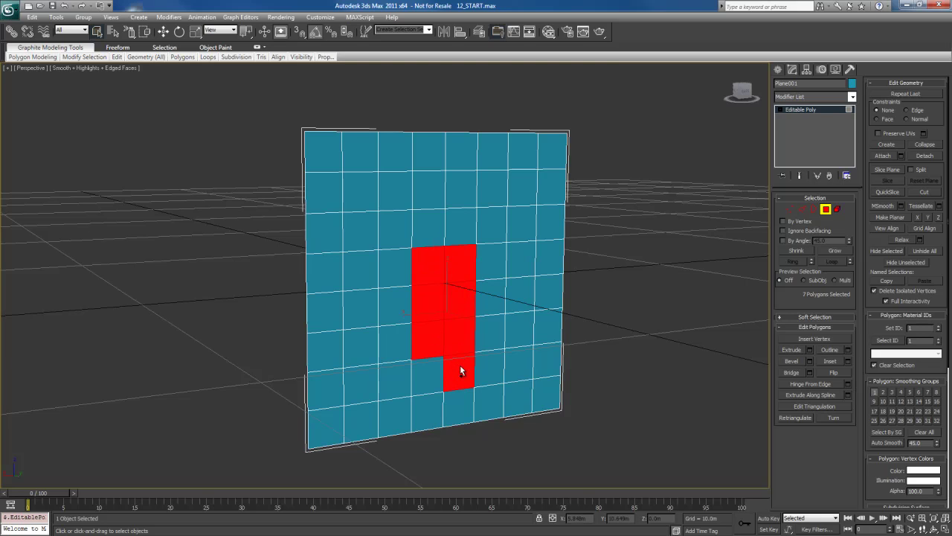
mouse_move(456, 331)
mouse_down()
mouse_move(484, 334)
mouse_move(480, 325)
mouse_up()
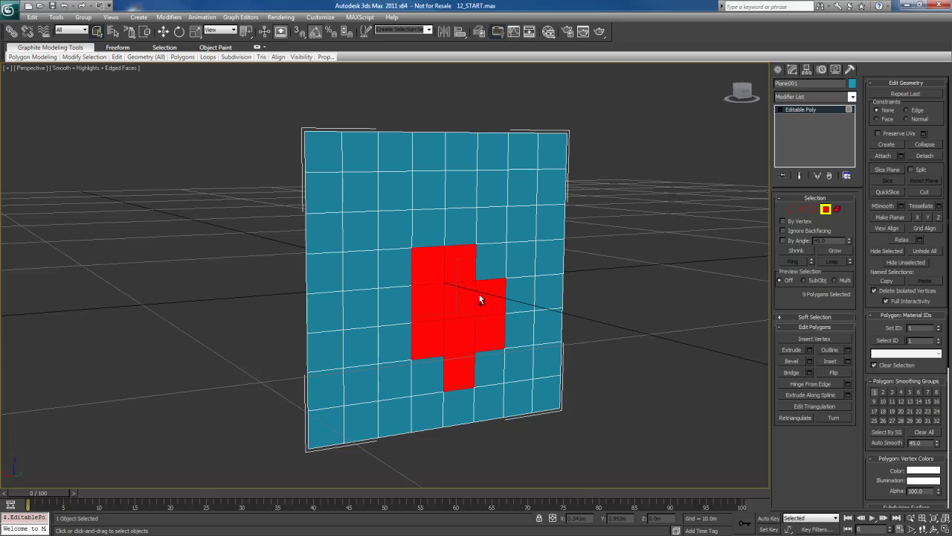
drag(478, 289, 455, 307)
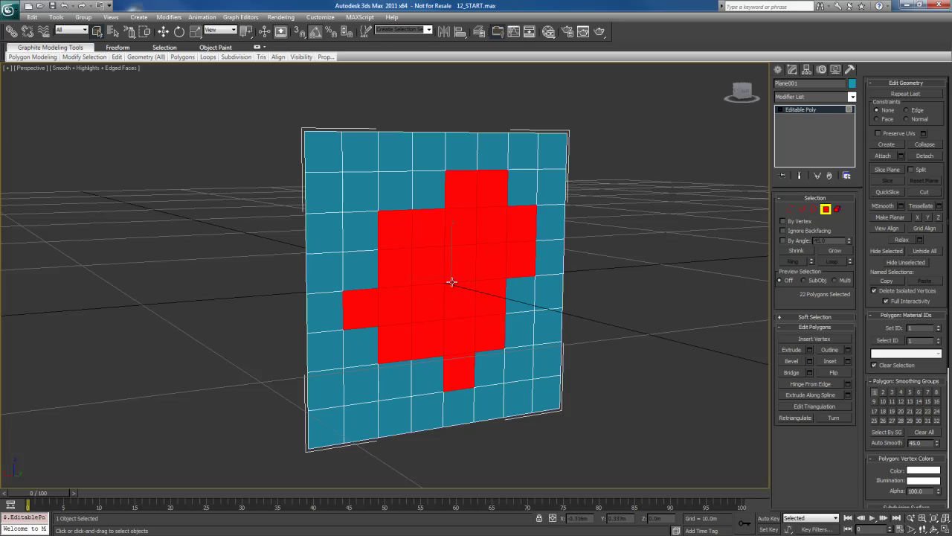
- Extrude the selected polygons backward to give the broken opening some depth
alt+middle_drag(448, 297, 429, 310)
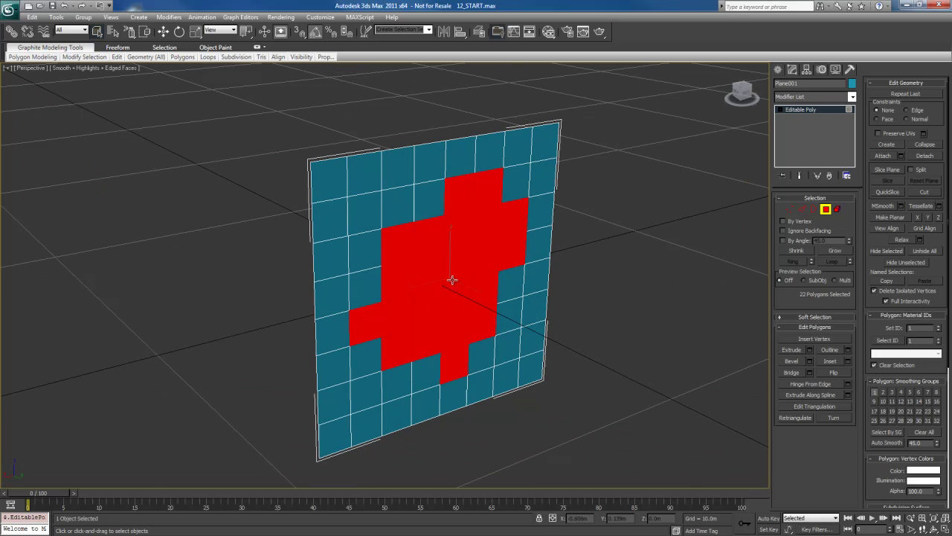
alt+middle_drag(449, 280, 453, 281)
scroll(453, 285, up, 3)
key(shift+e)
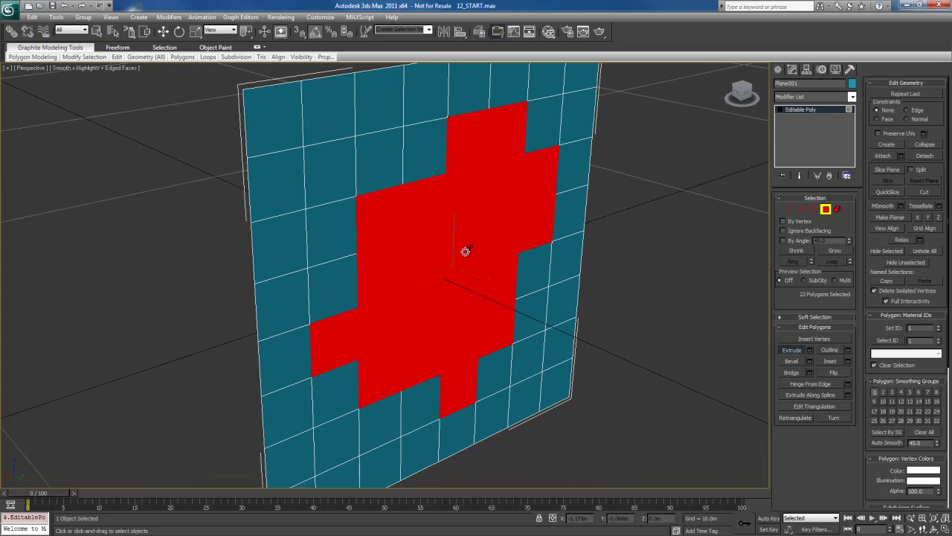
drag(465, 251, 464, 272)
key(w)
middle_drag(491, 308, 497, 332)
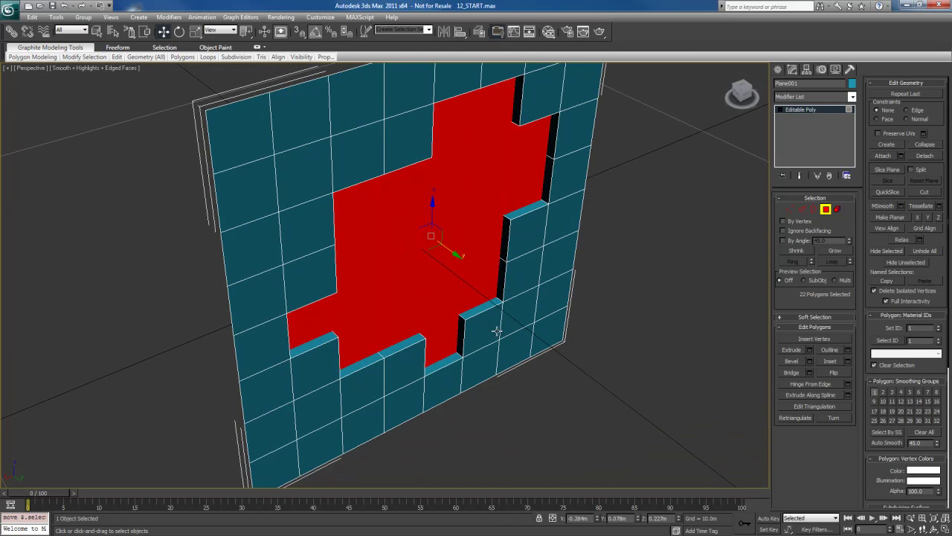
- Try to set the extruded polygons' absolute world X position to 0, and undo it
key(F12)
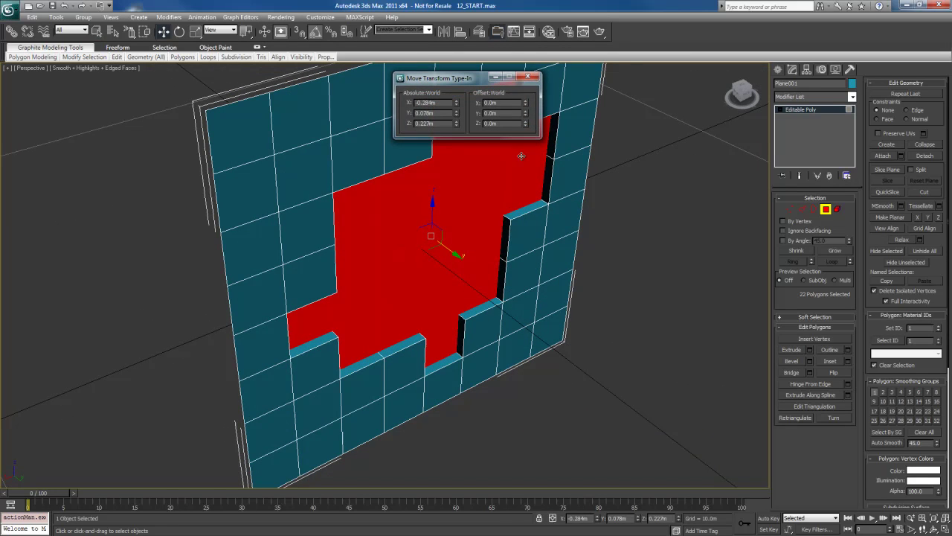
double_click(448, 103)
text(0)
key(Return)
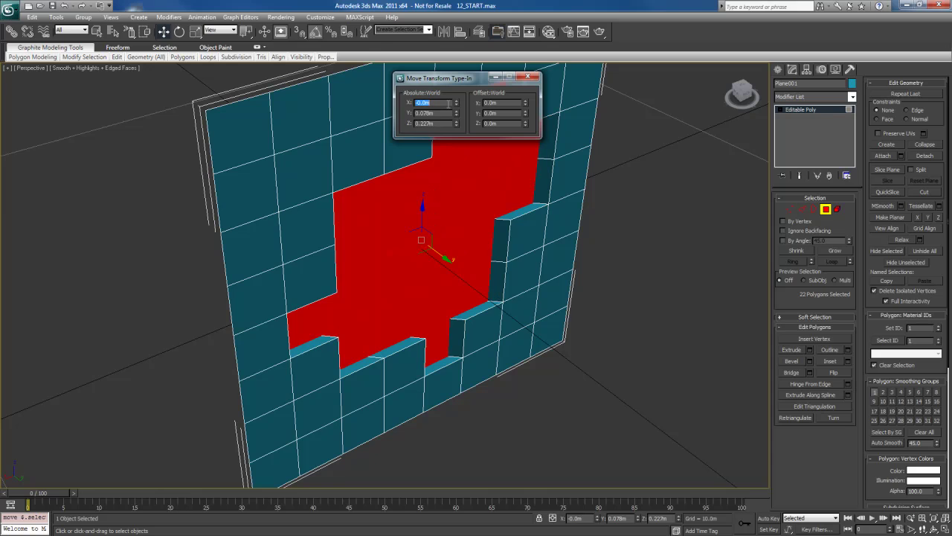
middle_drag(520, 222, 518, 216)
key(ctrl+z)
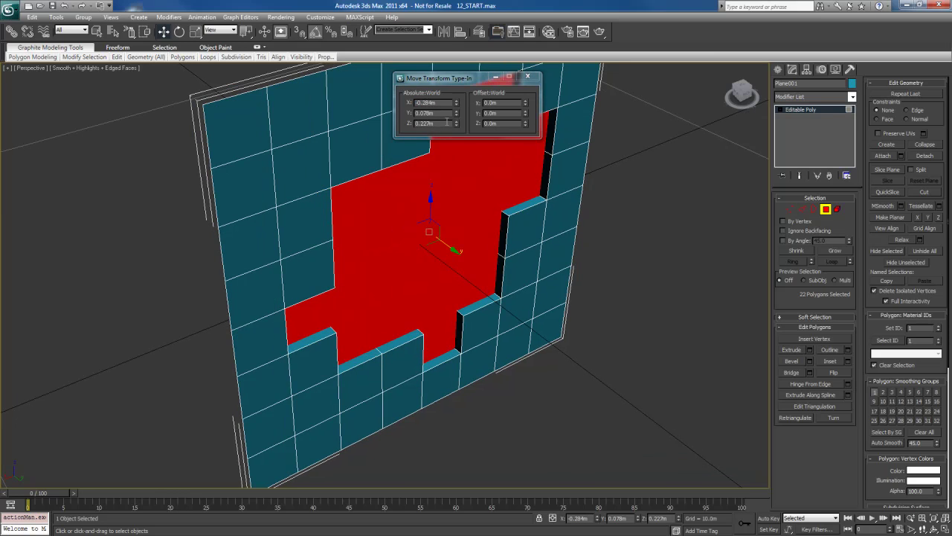
- Set the extruded polygons' absolute world Y position to 0 and close the transform type-in dialog
double_click(442, 113)
text(0)
key(Return)
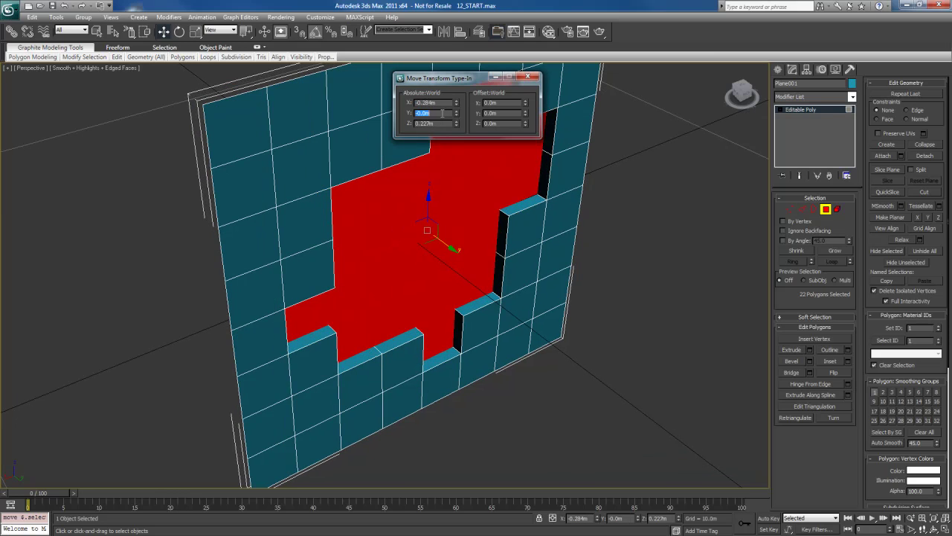
click(528, 77)
- Delete the recessed polygons to open the hole through the wall, and leave polygon editing
alt+middle_drag(362, 287, 479, 361)
key(z)
scroll(441, 328, down, 3)
key(q)
key(Delete)
key(4)
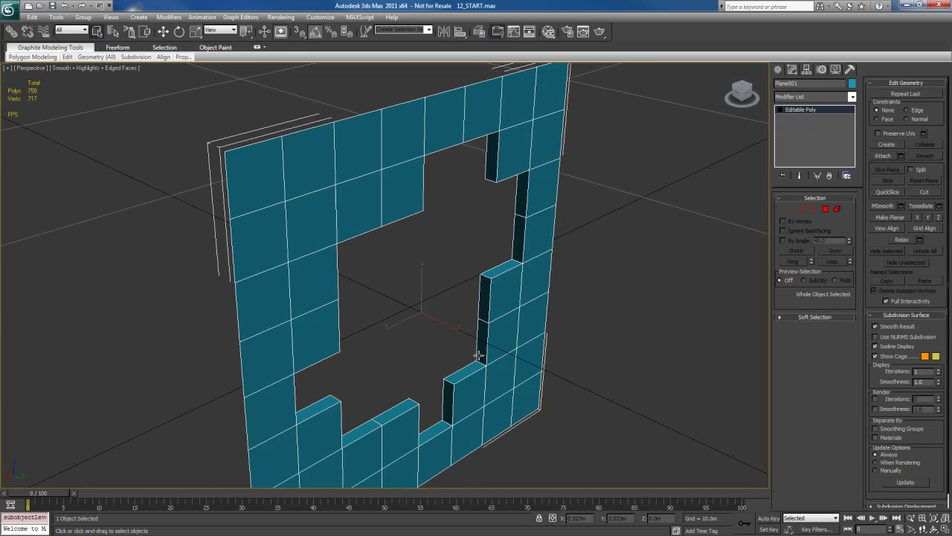
- Add a Symmetry modifier to the wall and set its mirror axis to Z
click(852, 97)
text(sh)
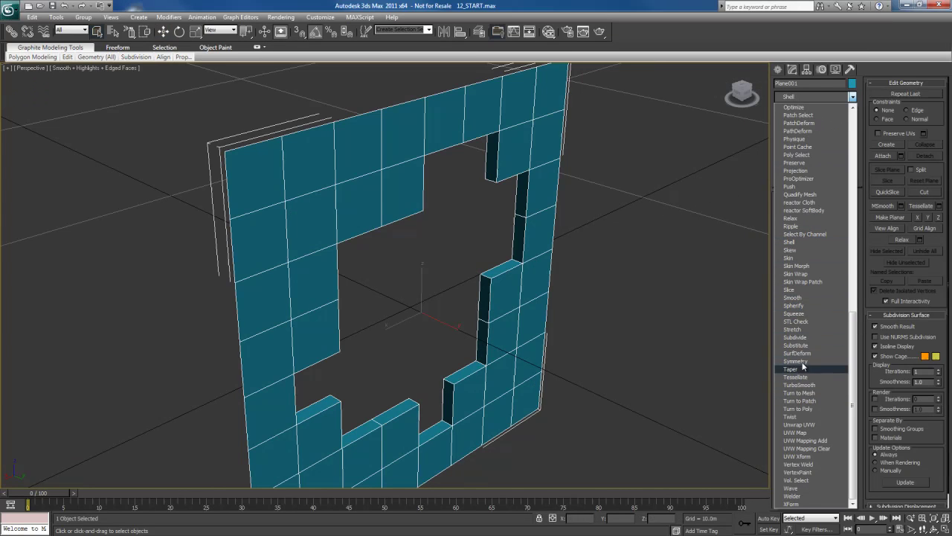
click(802, 362)
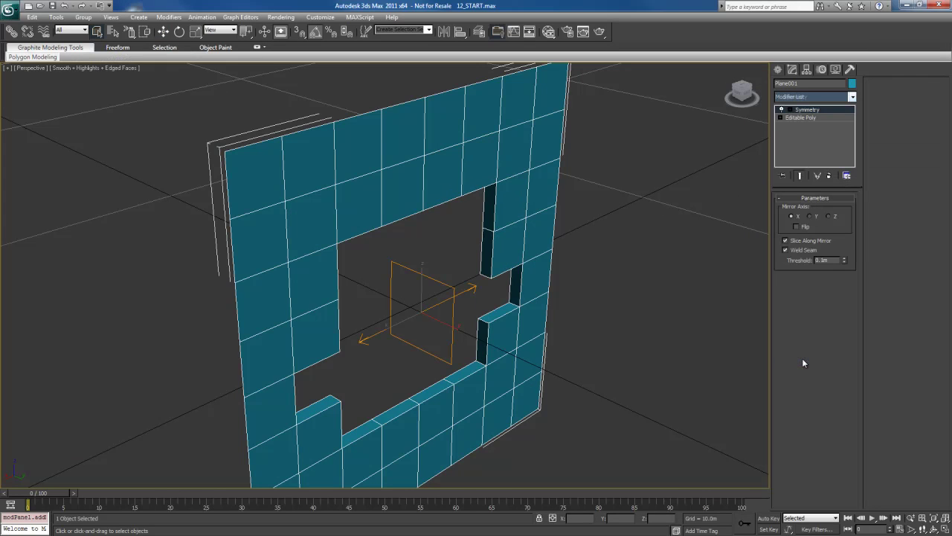
click(811, 216)
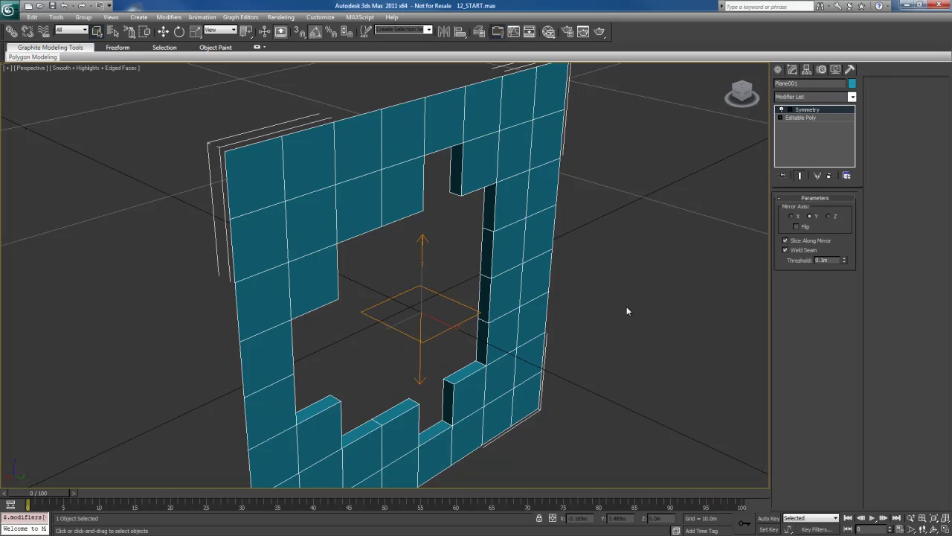
click(828, 216)
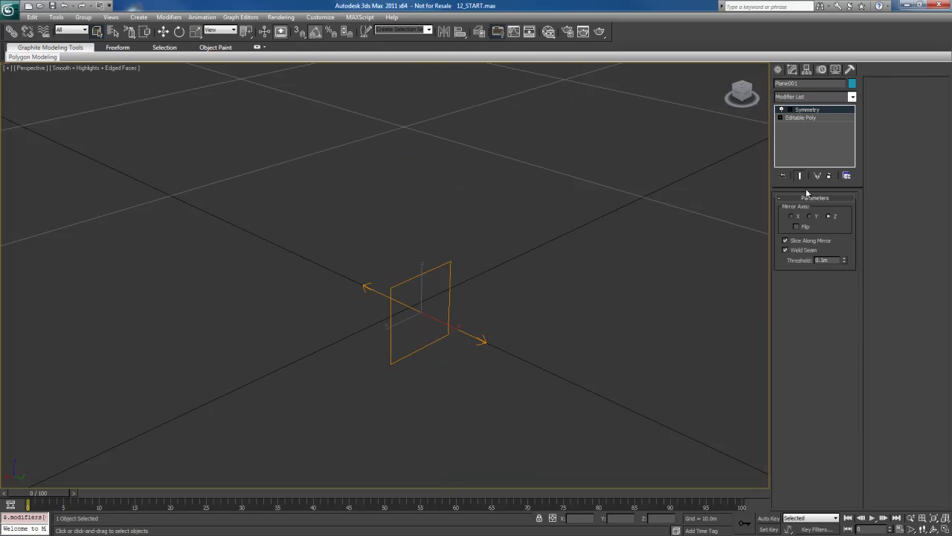
- Move the Symmetry modifier's mirror plane about -0.35 m along Y to give the wall thickness
click(791, 110)
click(807, 118)
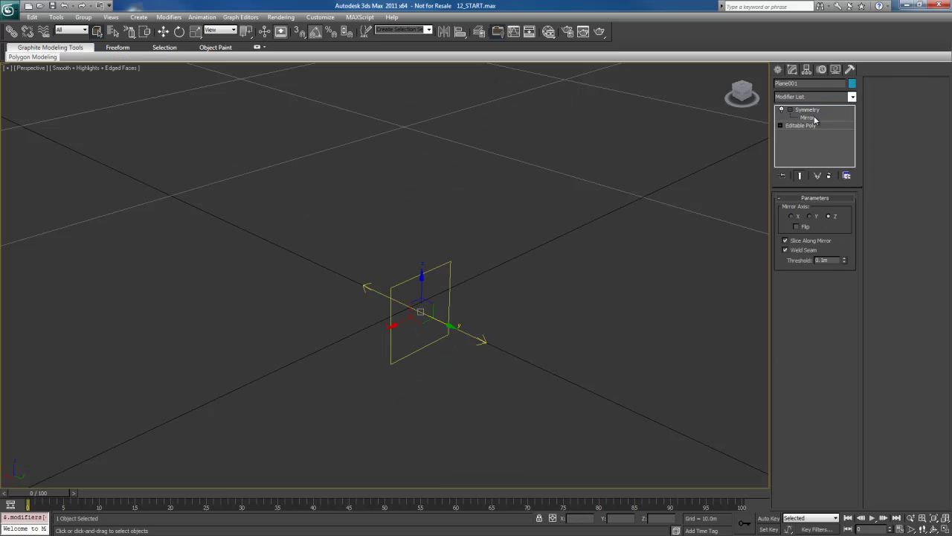
key(w)
drag(442, 324, 432, 320)
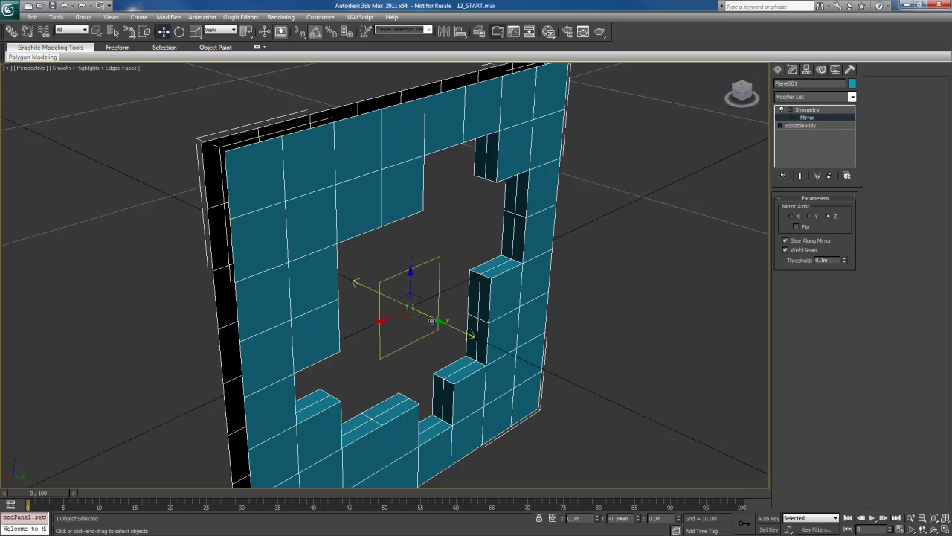
- Collapse the wall's whole modifier stack back to an Editable Poly
alt+middle_drag(492, 354, 536, 348)
right_click(852, 154)
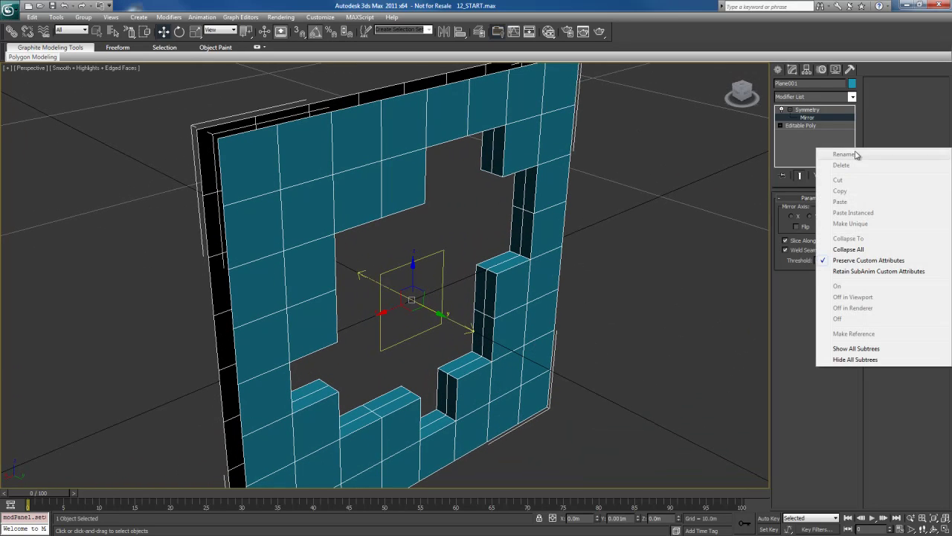
click(848, 255)
click(533, 302)
- Select the outer borders of the wall's front and back faces and bridge them to close the rim
alt+middle_drag(554, 332, 560, 345)
key(3)
click(570, 313)
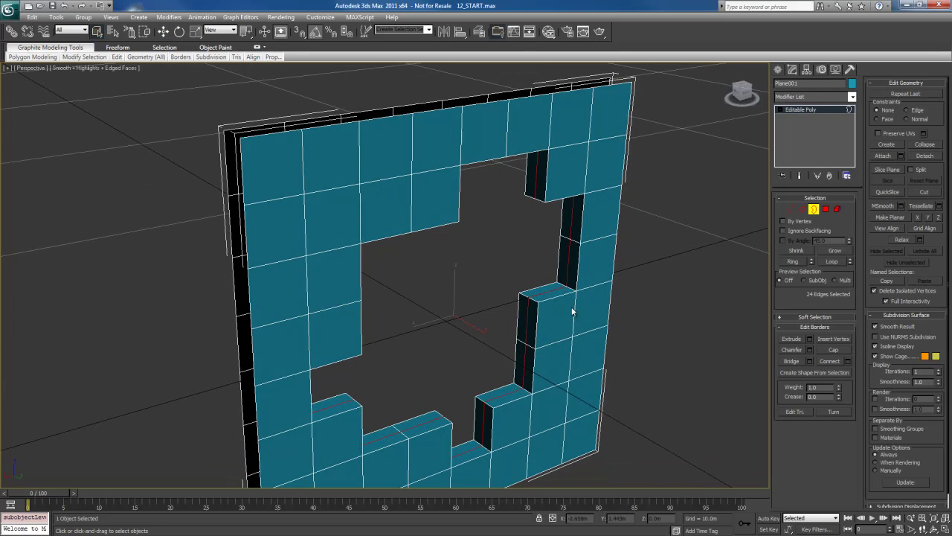
alt+middle_drag(570, 312, 435, 247)
click(433, 227)
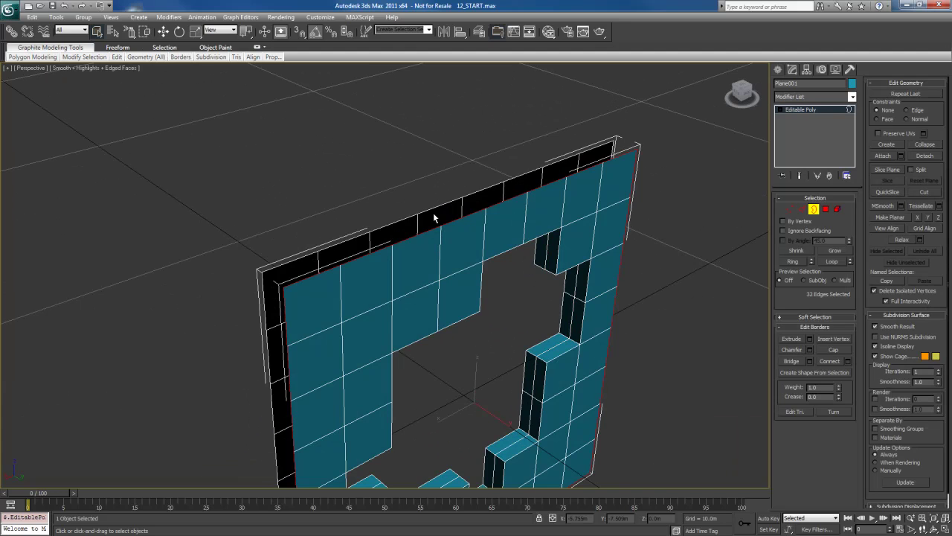
ctrl+click(432, 208)
middle_drag(456, 312, 463, 290)
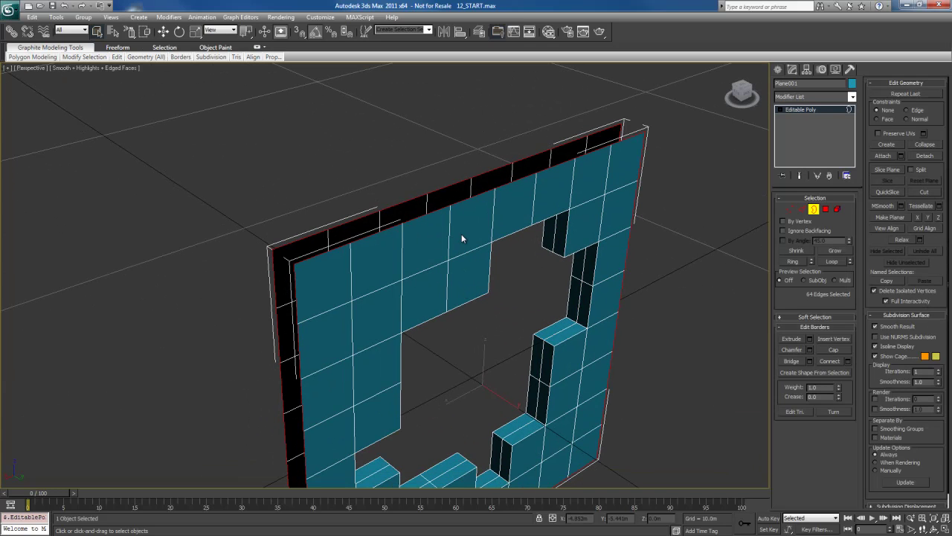
click(792, 362)
- Add a TurboSmooth modifier to the wall and return to the Editable Poly level with the end result shown
middle_drag(546, 331, 525, 200)
alt+middle_drag(510, 328, 533, 307)
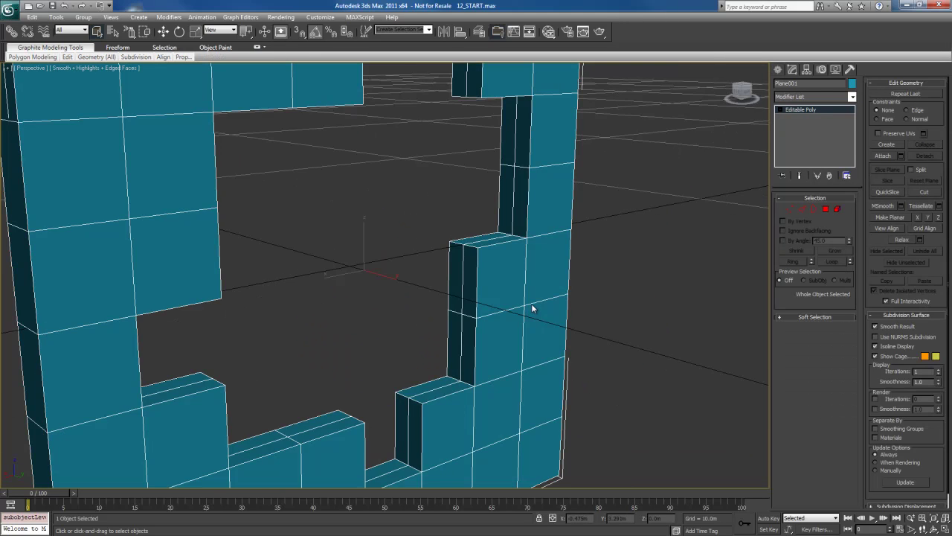
click(852, 97)
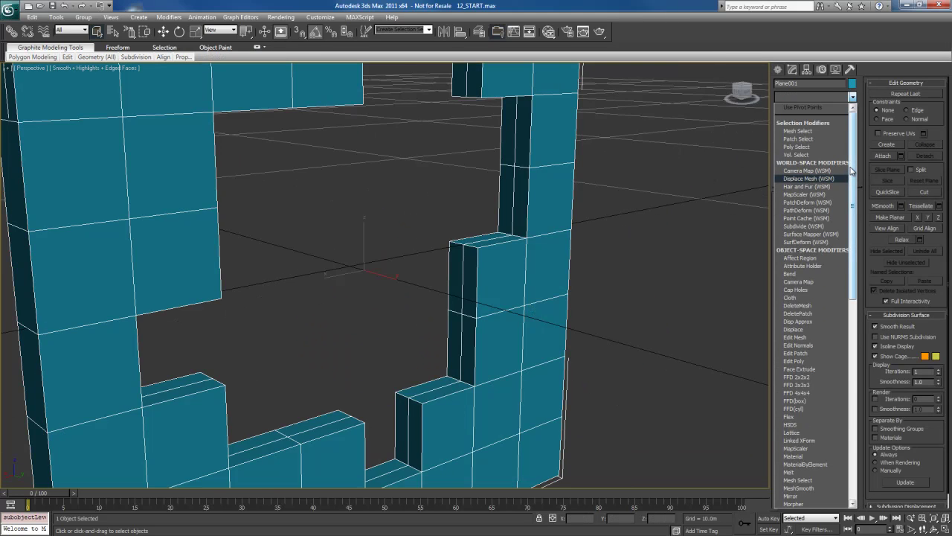
drag(852, 171, 850, 345)
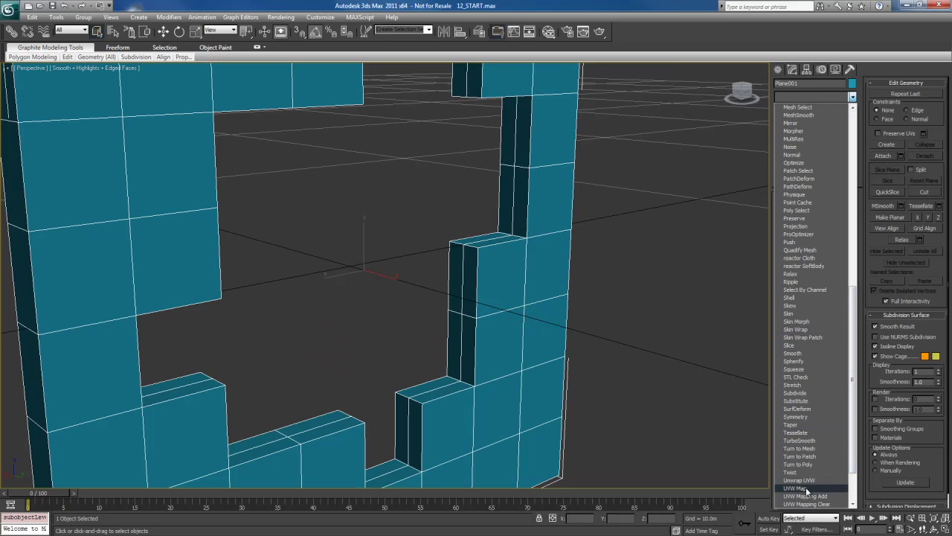
click(800, 441)
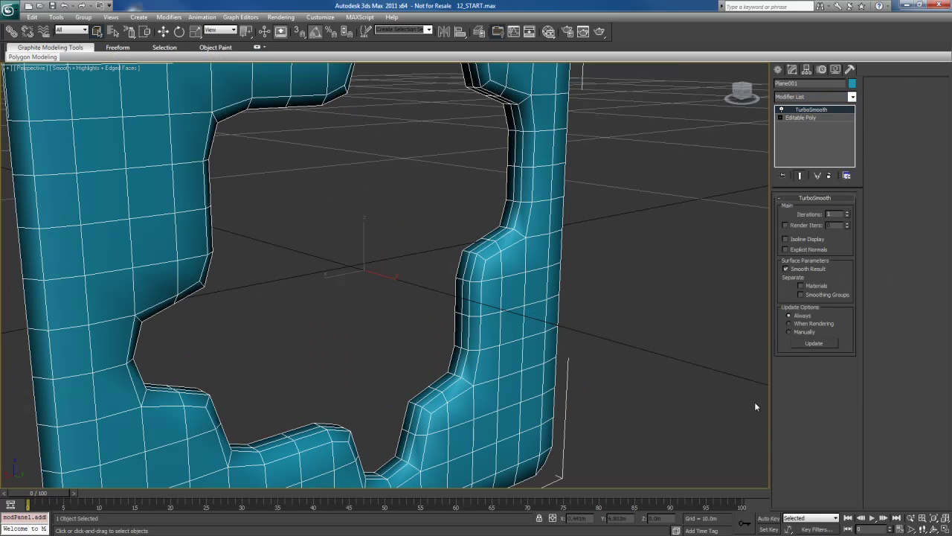
click(805, 117)
click(799, 177)
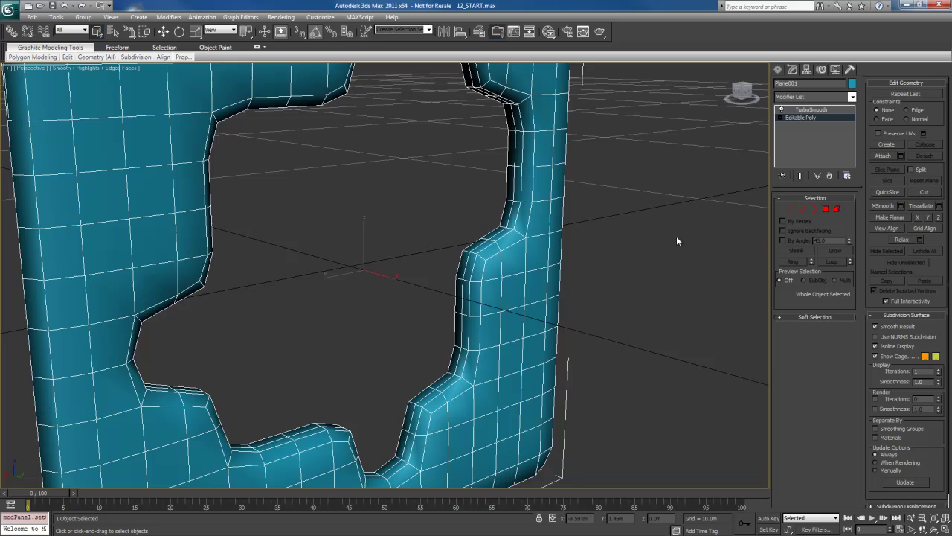
- Turn on Isoline Display for the TurboSmooth modifier and set its iterations to 3
scroll(568, 257, down, 6)
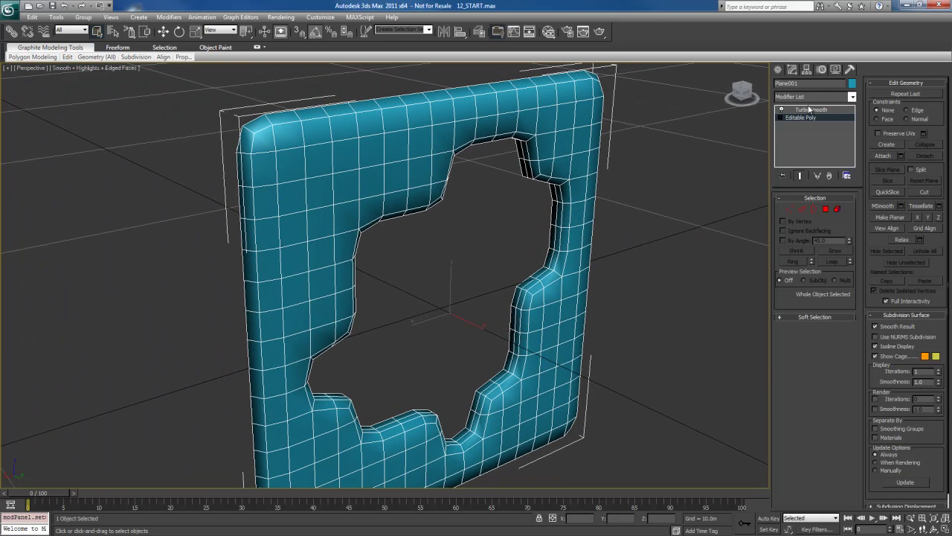
click(811, 110)
click(806, 239)
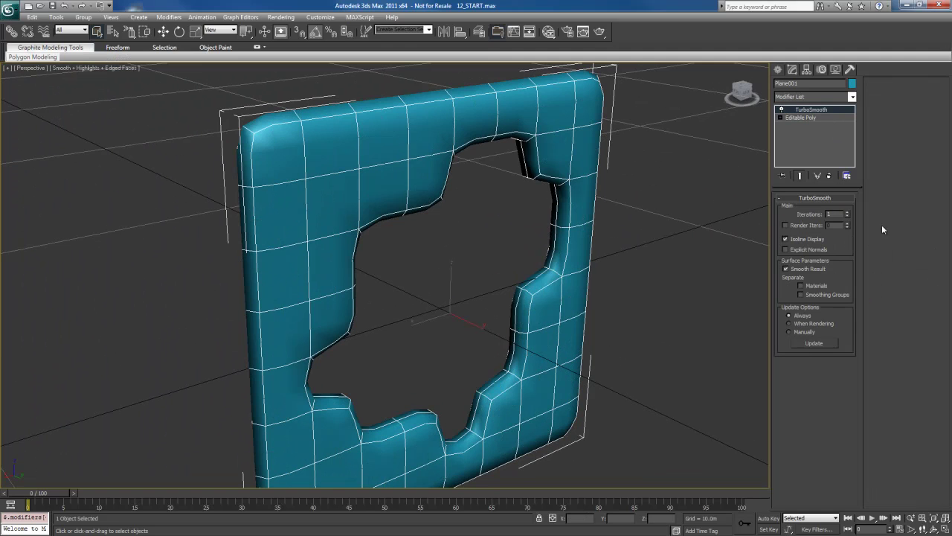
click(848, 212)
click(847, 212)
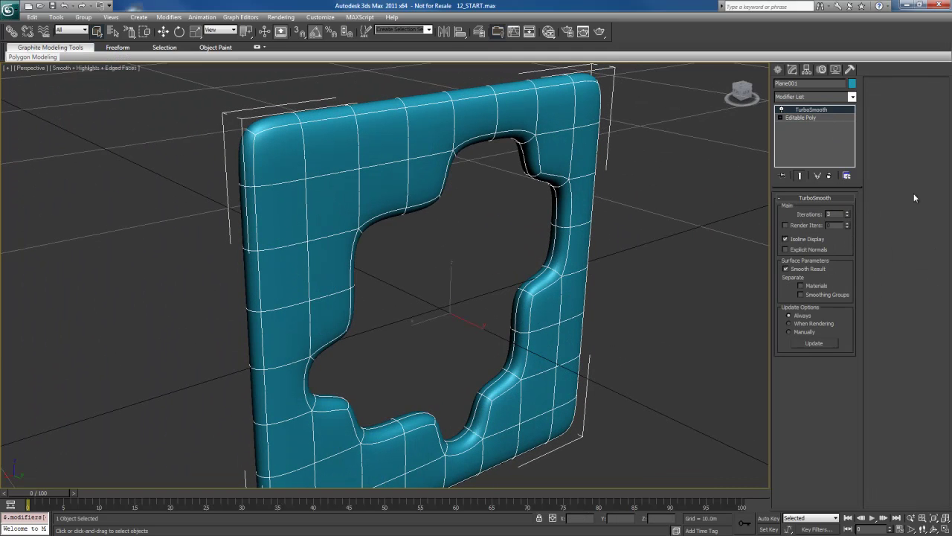
- Return to polygon editing on the Editable Poly level and clear the selected outer rim polygons
click(826, 117)
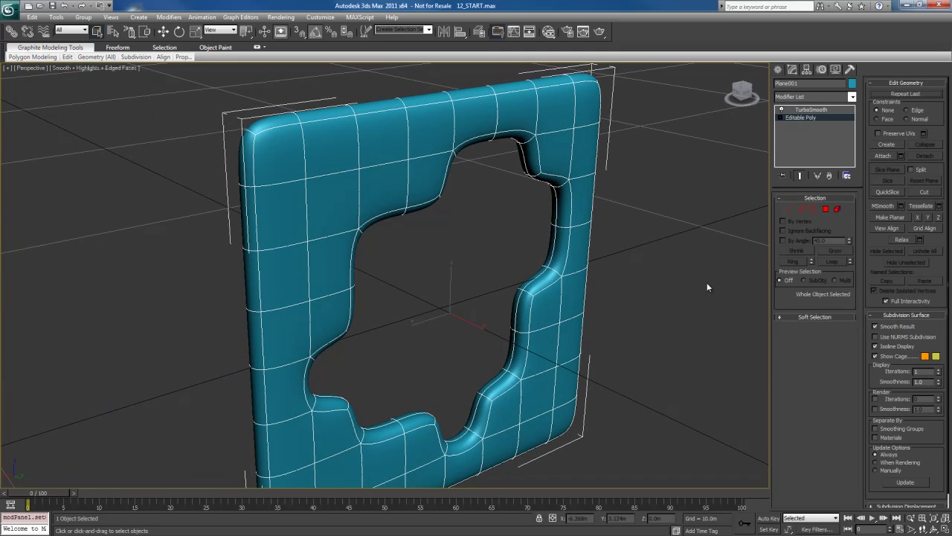
middle_drag(632, 300, 624, 287)
key(4)
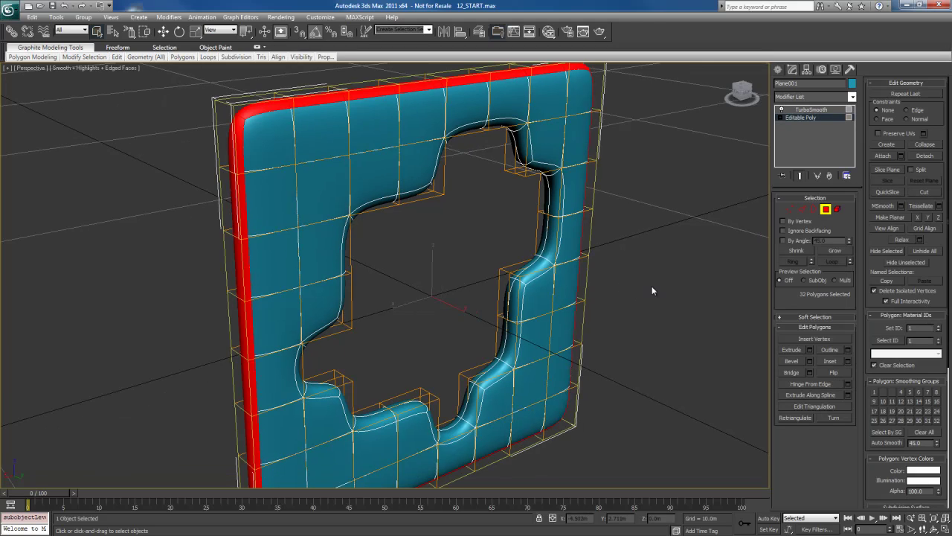
middle_drag(639, 237, 604, 243)
click(638, 259)
- Select the edge loop around the opening's front rim and chamfer it by 0.315 m
scroll(635, 290, up, 5)
key(2)
middle_drag(647, 306, 605, 248)
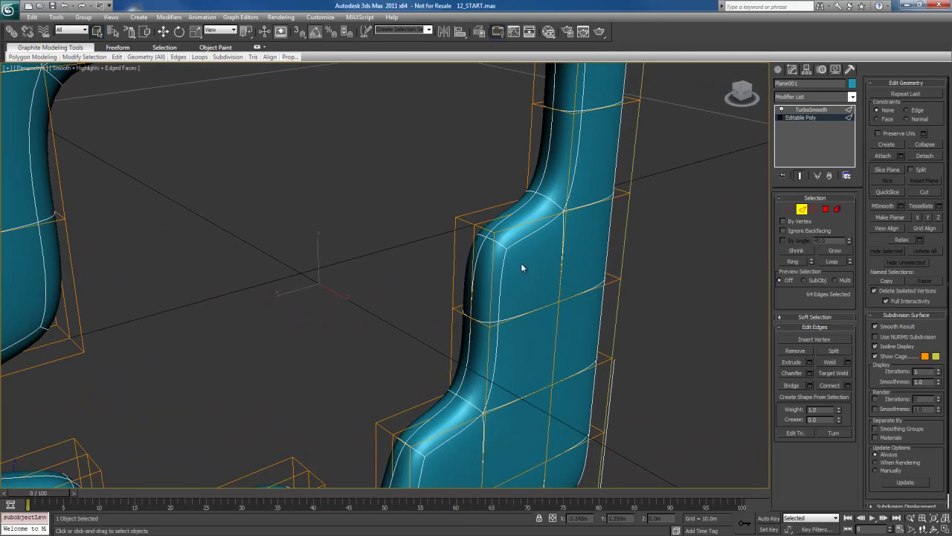
double_click(475, 257)
alt+middle_drag(724, 274, 508, 201)
right_click(495, 209)
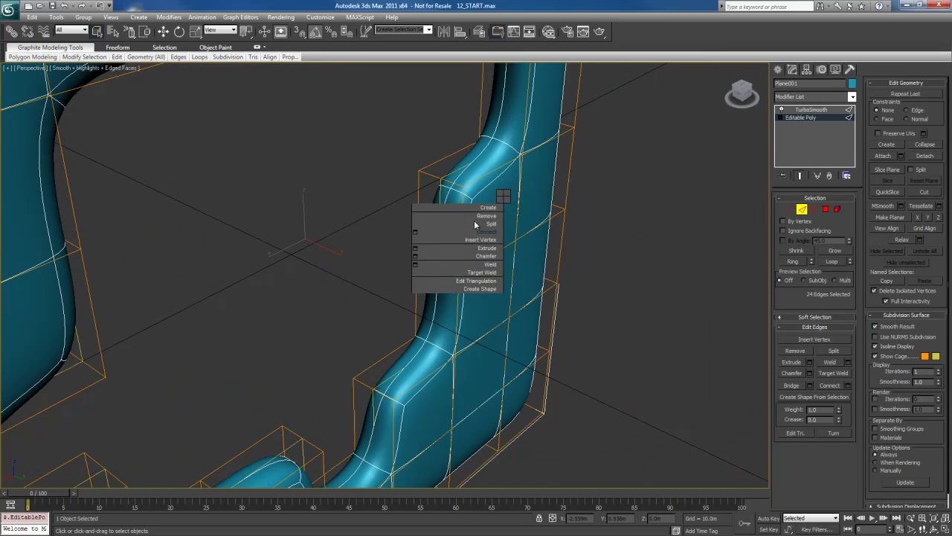
click(415, 258)
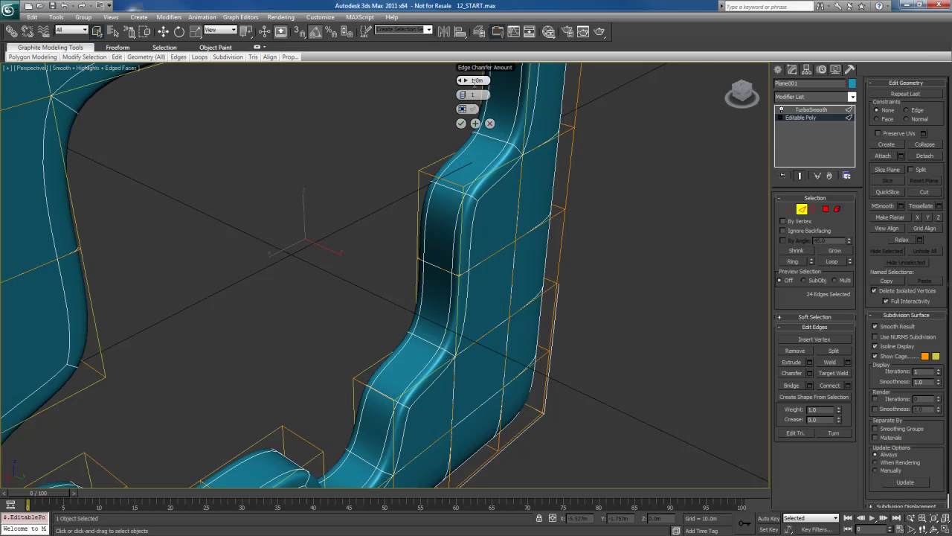
drag(476, 81, 434, 87)
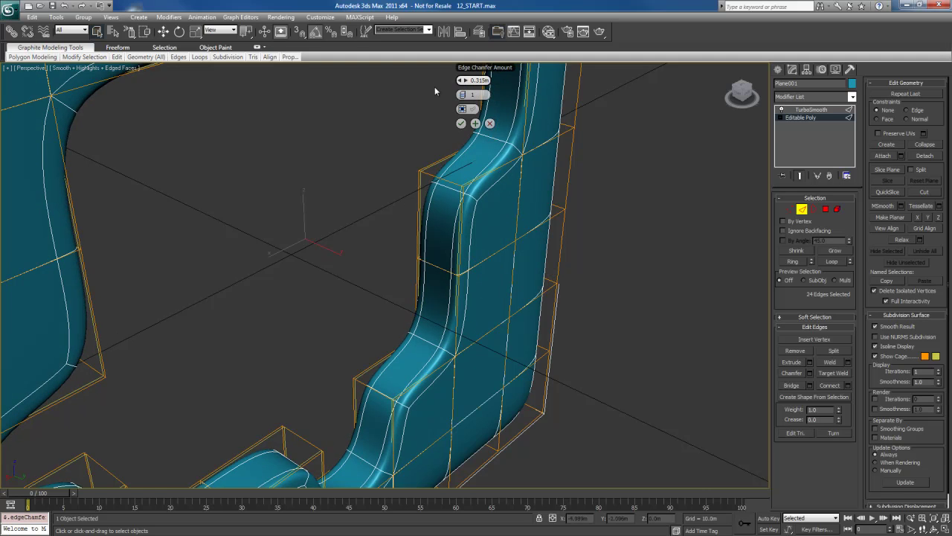
click(476, 124)
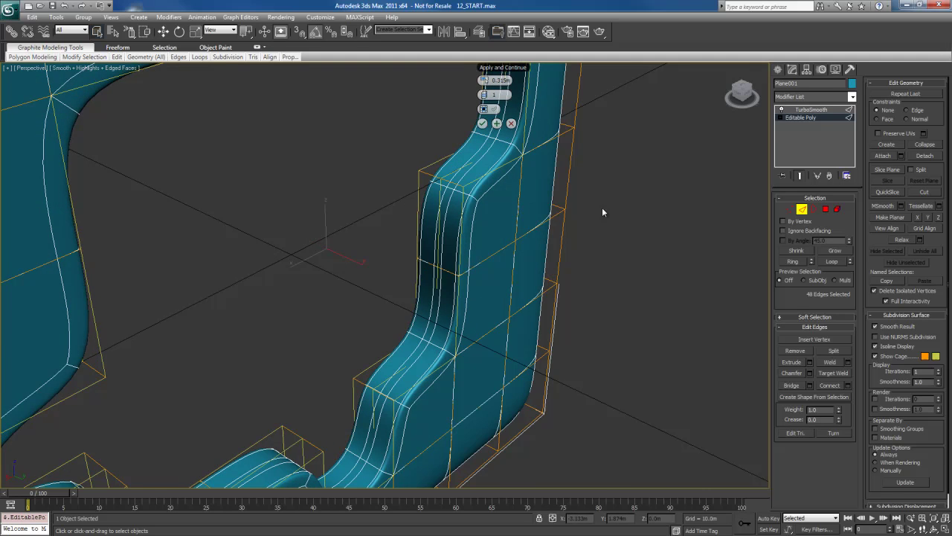
middle_drag(602, 207, 543, 272)
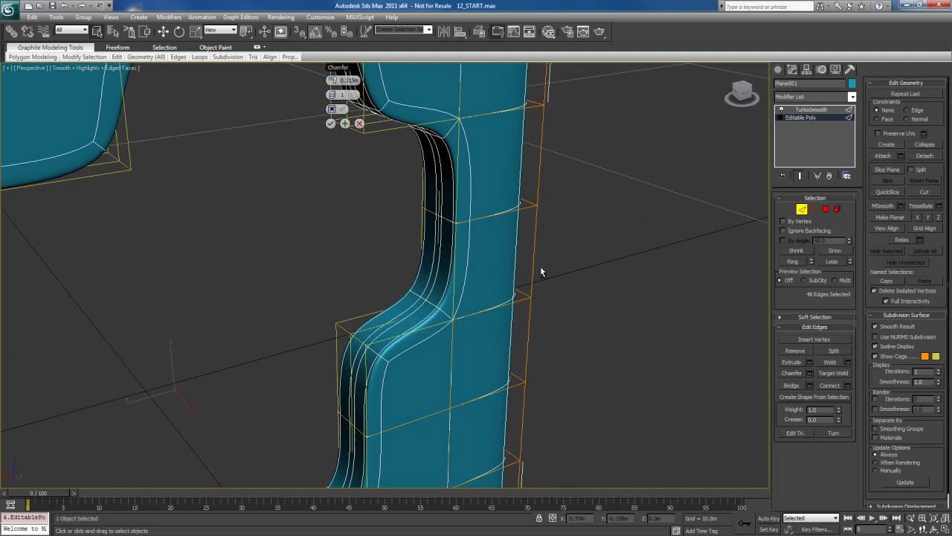
click(533, 259)
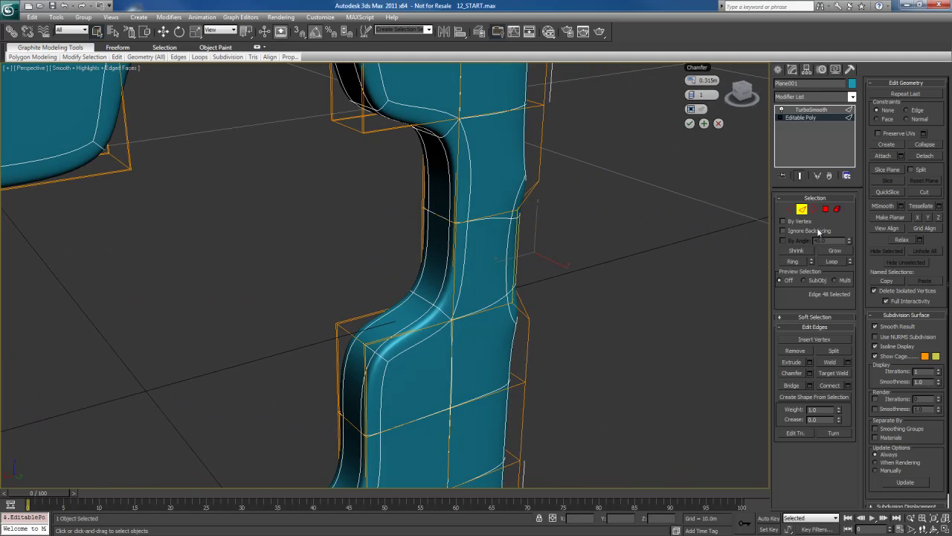
click(794, 262)
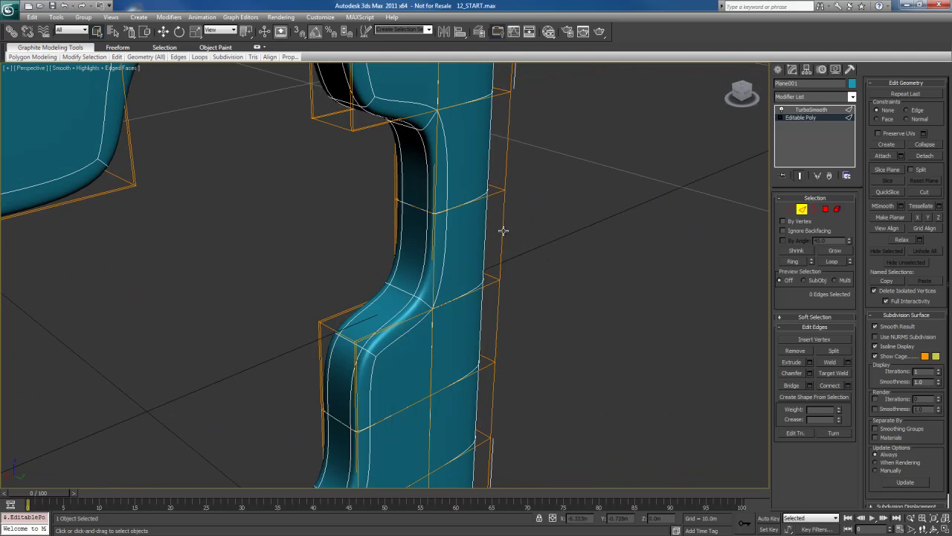
click(503, 230)
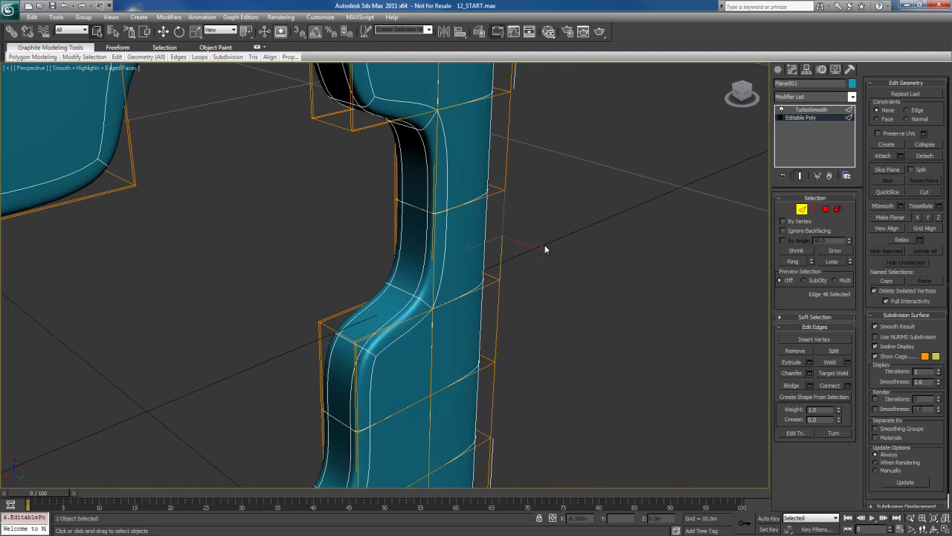
click(796, 262)
alt+middle_drag(553, 248, 563, 227)
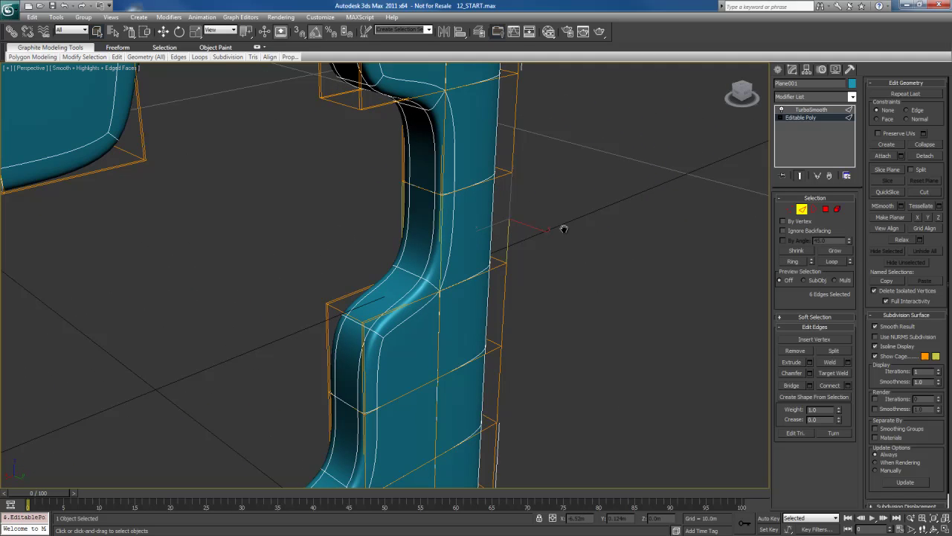
right_click(462, 189)
click(379, 234)
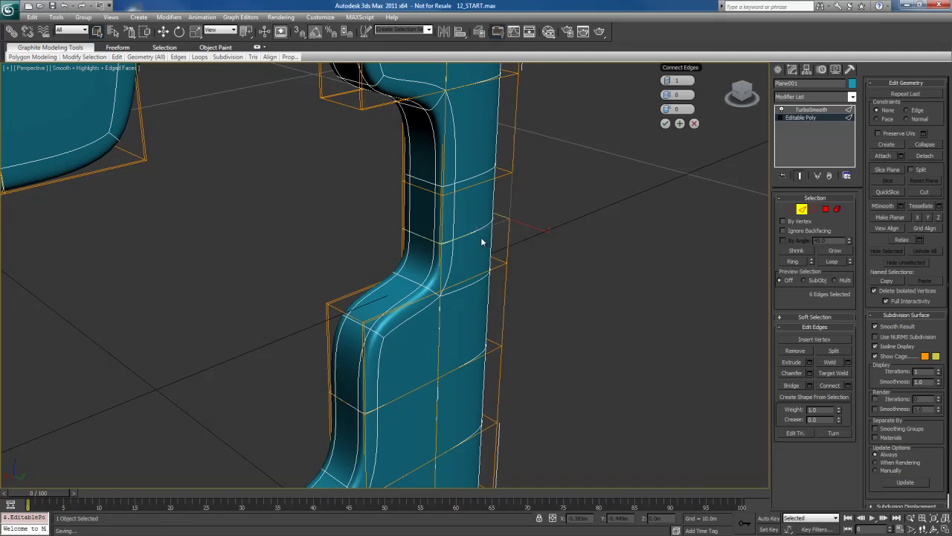
middle_drag(553, 166, 547, 186)
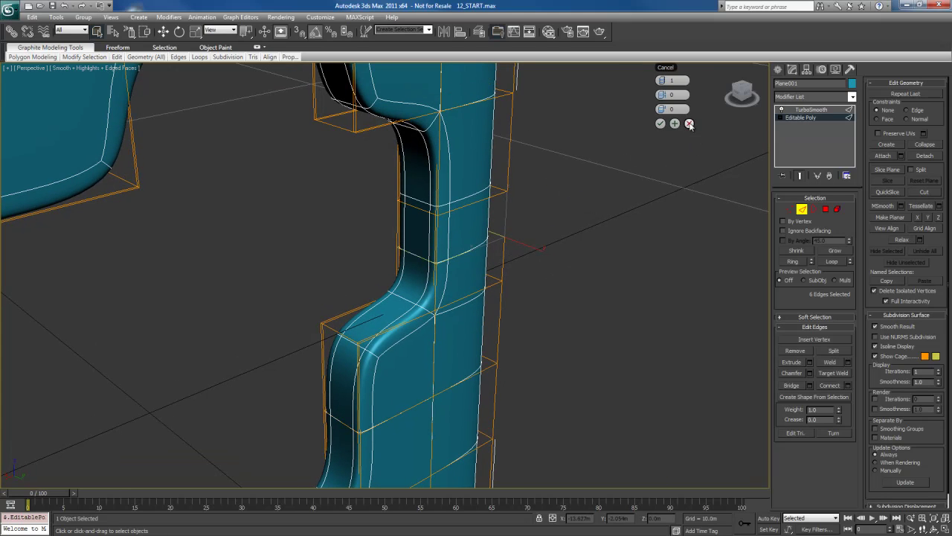
click(691, 123)
- Select the edge loop crossing the narrow side strip beside the opening and chamfer it until the new edges reach the neighbouring corners
click(475, 203)
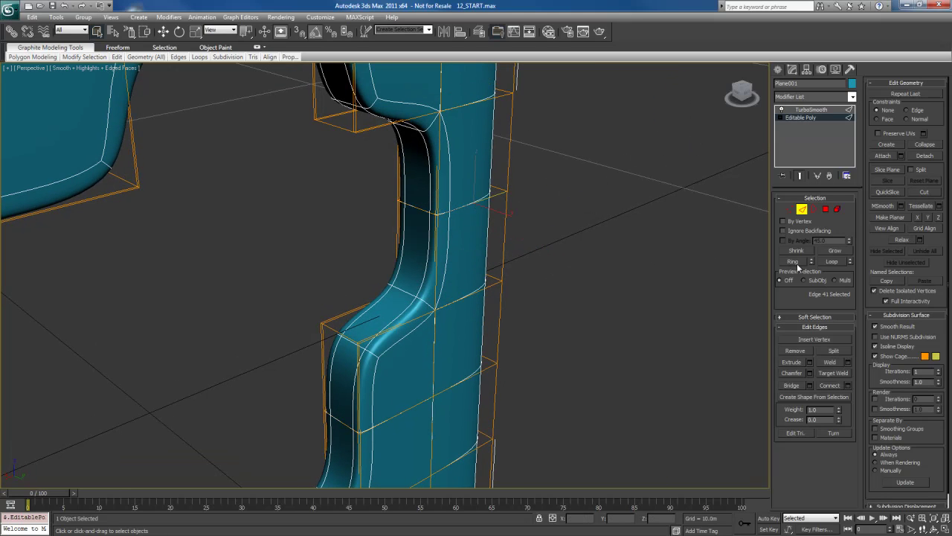
click(832, 262)
right_click(459, 201)
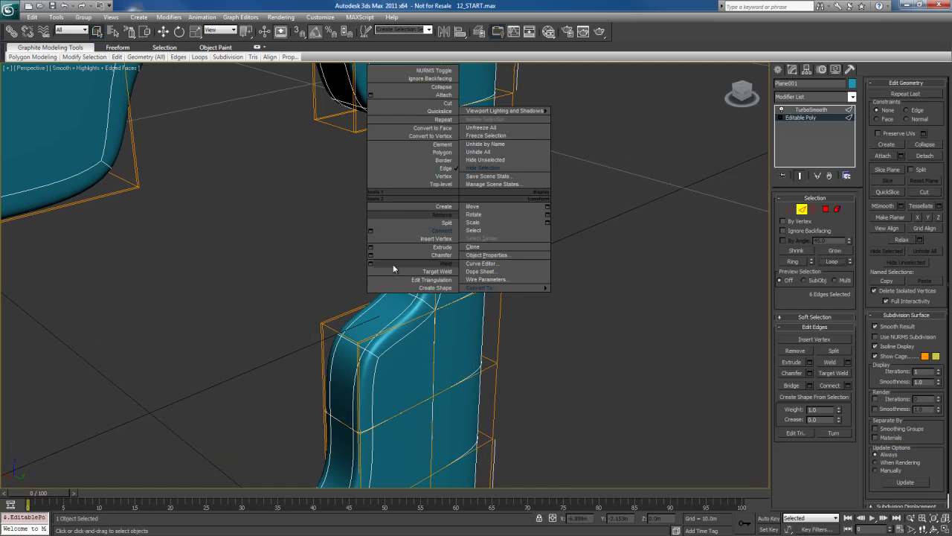
click(369, 257)
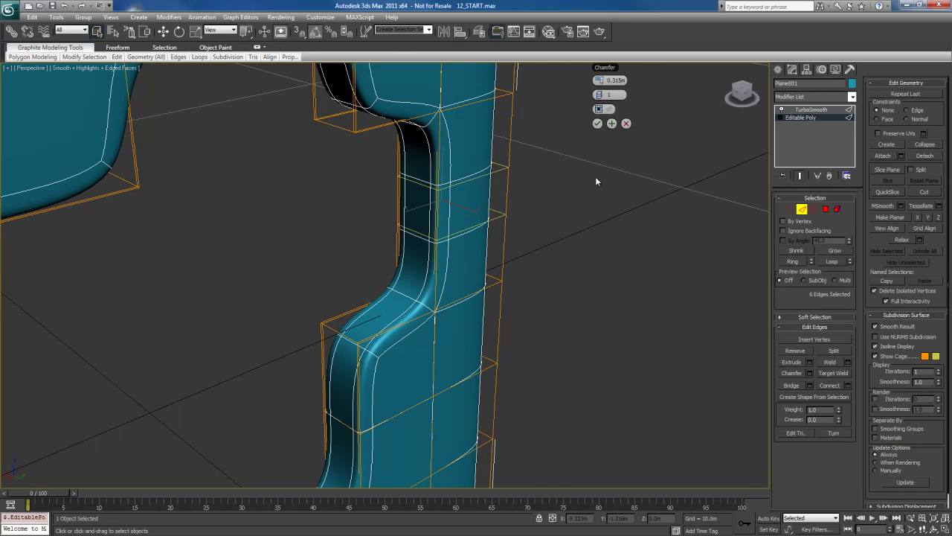
drag(598, 80, 646, 88)
click(598, 123)
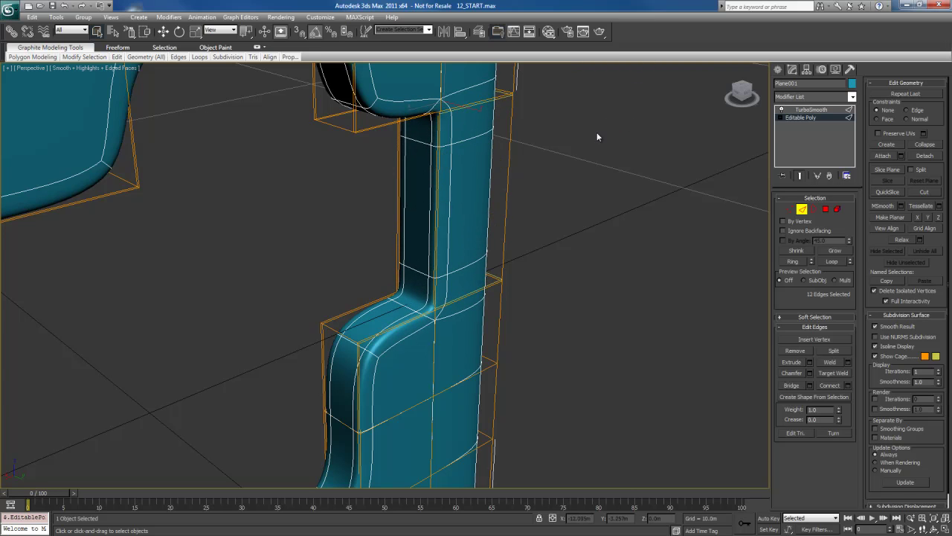
- Select the edge loop crossing the strip above the opening's upper notch and chamfer it to tighten the notch corners
alt+middle_drag(536, 131, 457, 248)
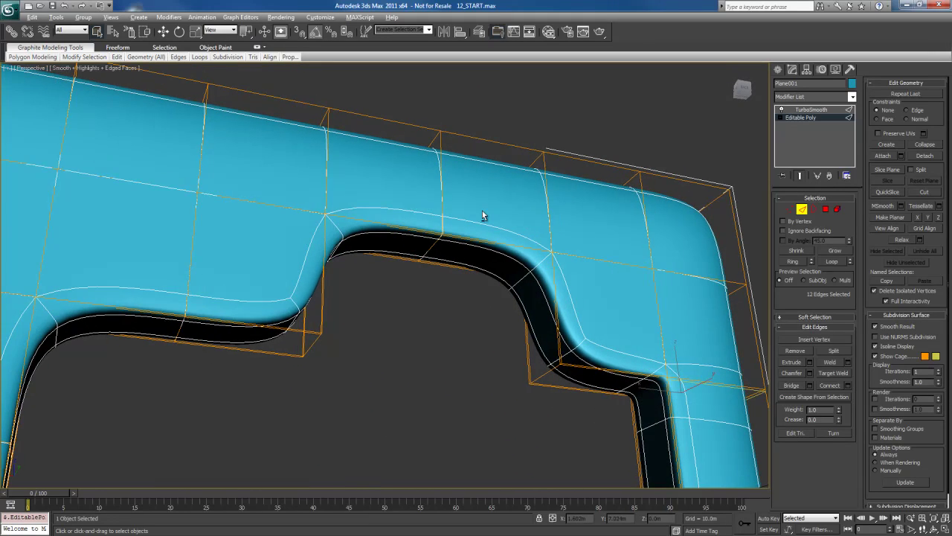
mouse_move(482, 210)
alt+middle_down()
mouse_move(492, 221)
mouse_move(488, 212)
alt+middle_up()
click(437, 175)
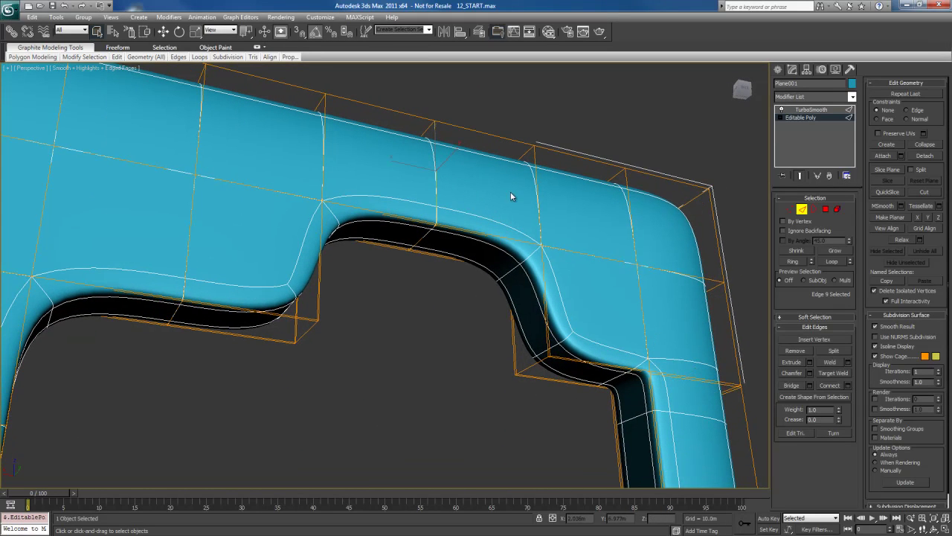
alt+middle_drag(647, 262, 551, 238)
click(829, 262)
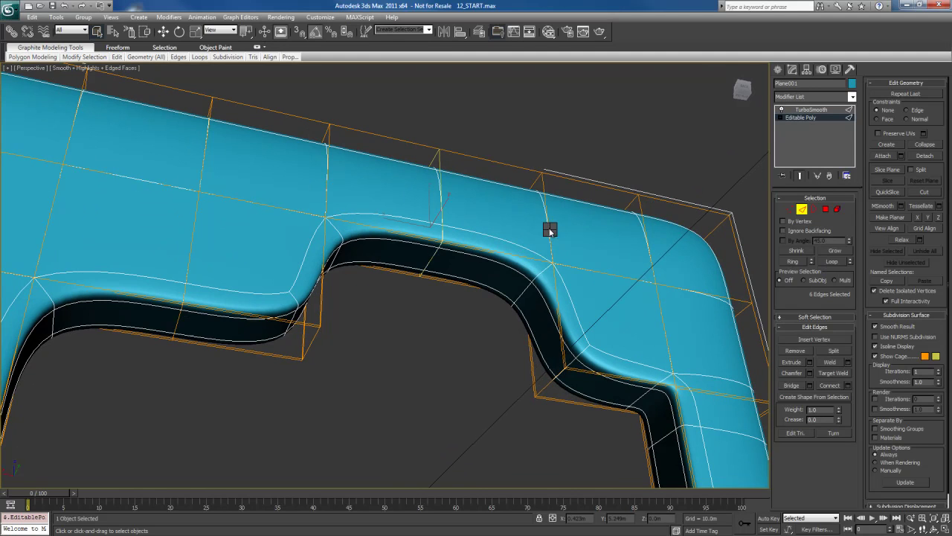
right_click(549, 230)
click(465, 290)
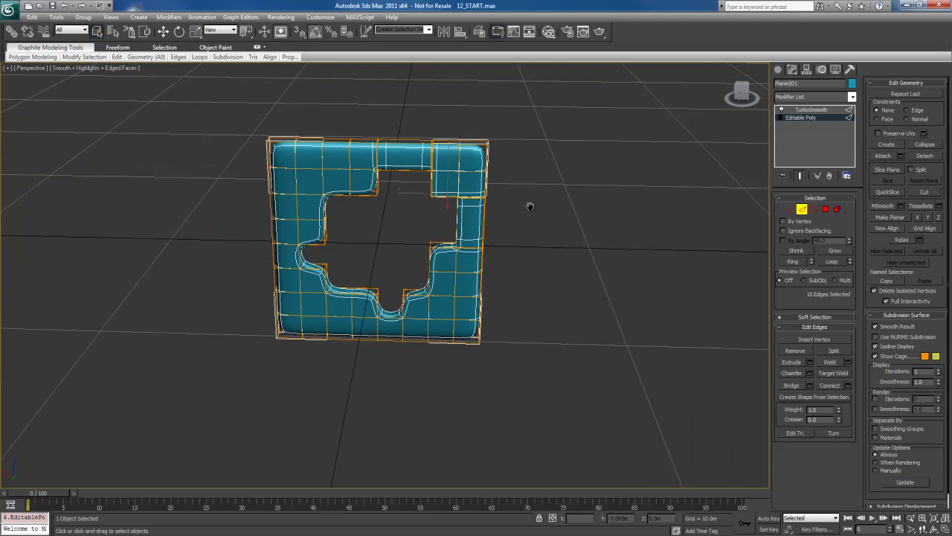
- Connect the ring of edges across the opening's lowest notch with two new loops placed close to its side corners
scroll(553, 176, up, 5)
middle_drag(532, 206, 476, 216)
scroll(476, 216, up, 4)
click(421, 253)
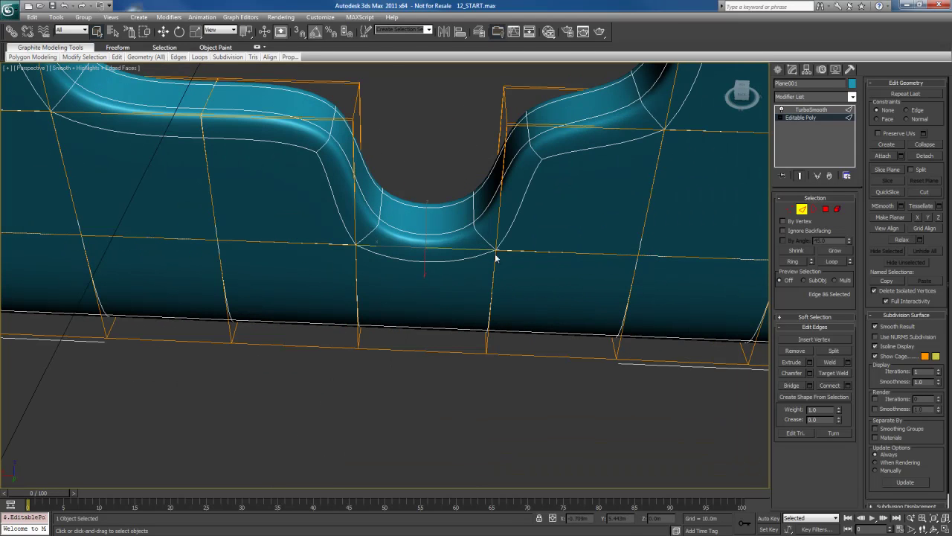
click(795, 261)
right_click(472, 214)
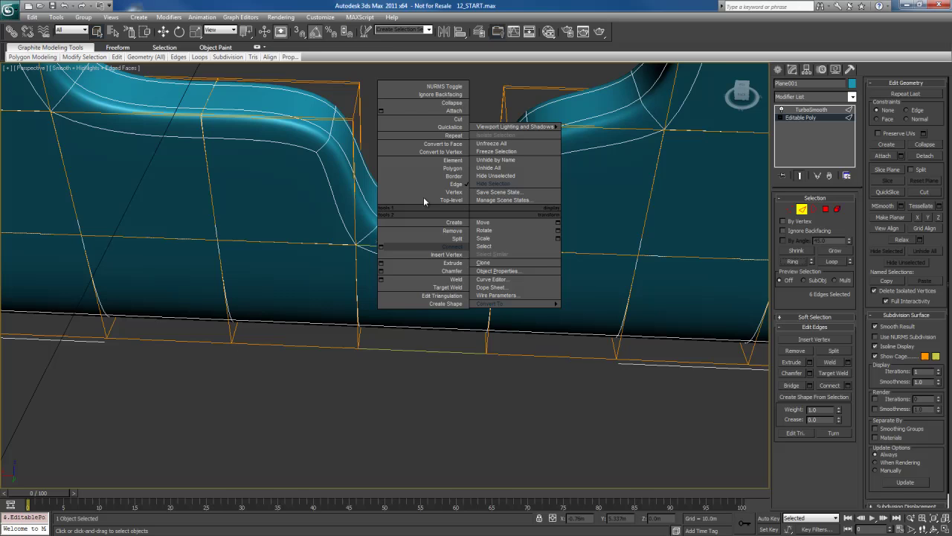
click(383, 251)
scroll(514, 298, down, 6)
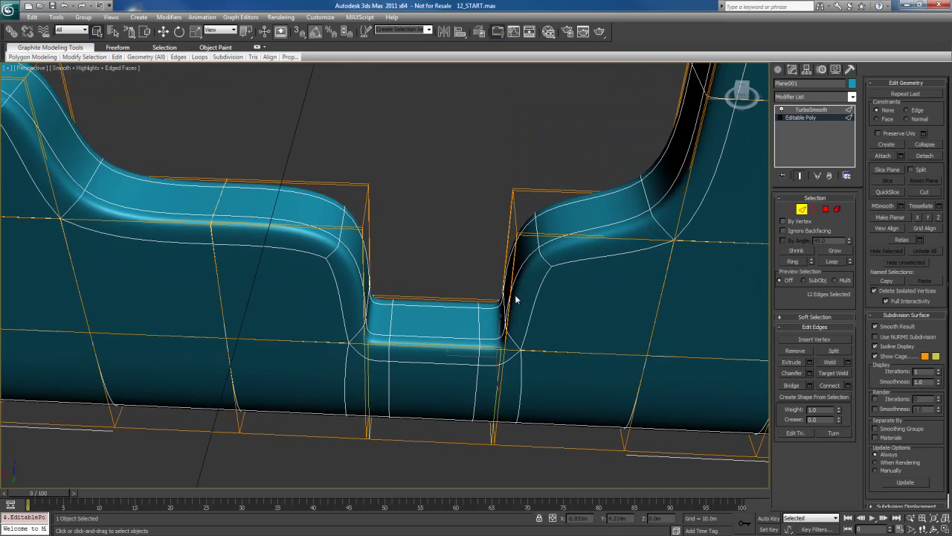
scroll(505, 315, up, 4)
middle_drag(570, 323, 562, 317)
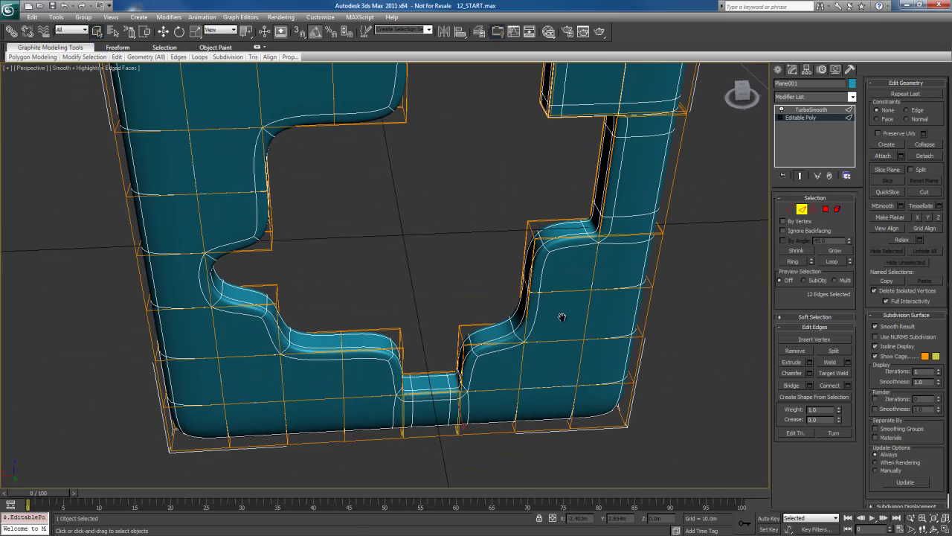
alt+middle_drag(625, 303, 649, 296)
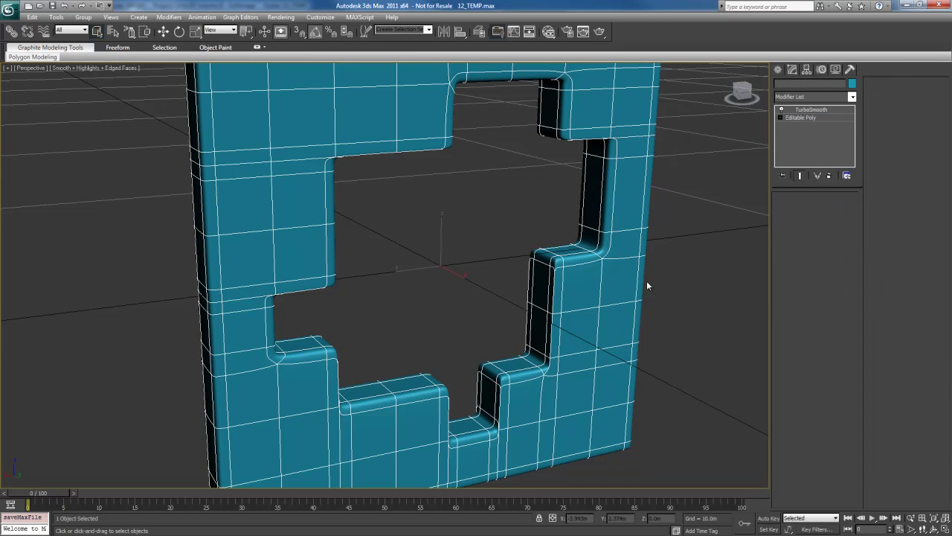
- Examine the smoothed wall's edge flow and its control cage at the Editable Poly level
middle_drag(601, 268, 582, 296)
click(833, 118)
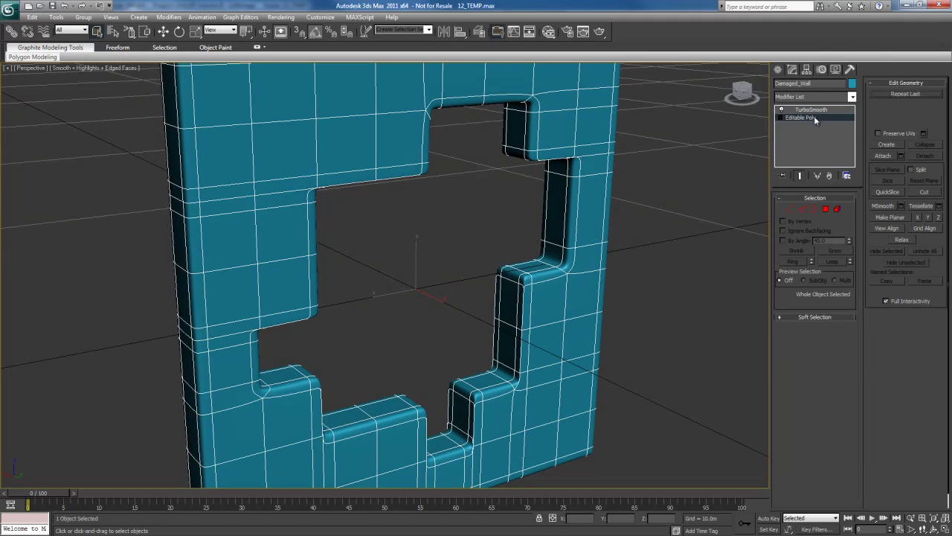
key(4)
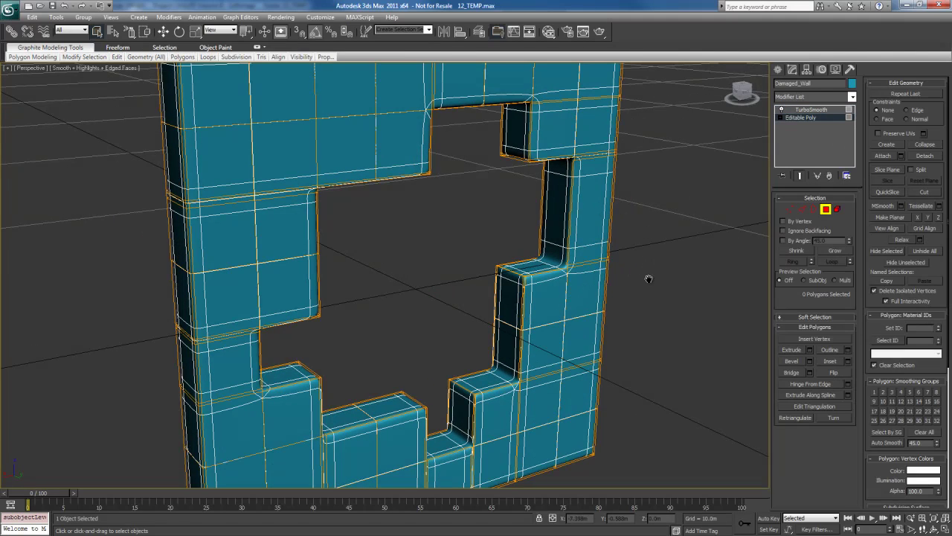
alt+middle_drag(648, 278, 629, 276)
middle_drag(598, 338, 539, 285)
scroll(538, 283, down, 3)
middle_drag(523, 240, 574, 289)
key(4)
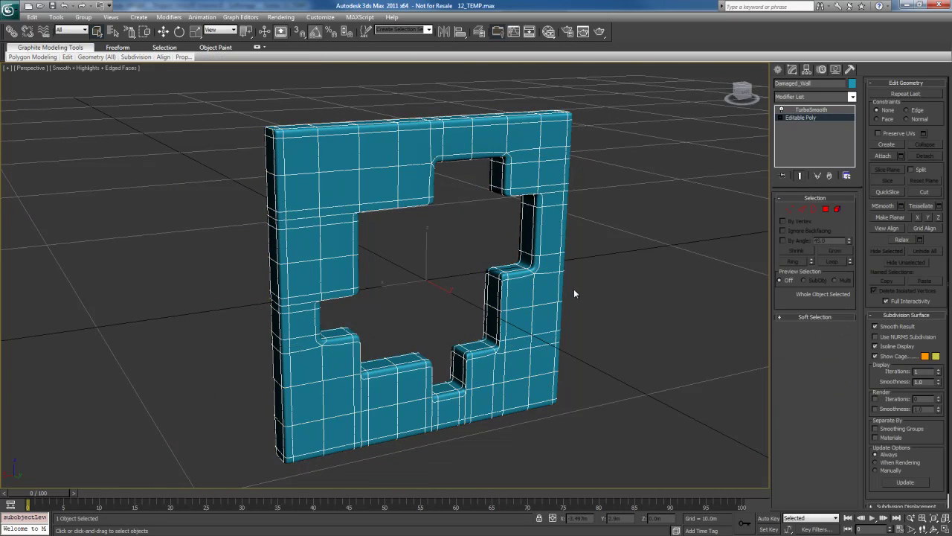
alt+middle_drag(582, 246, 600, 268)
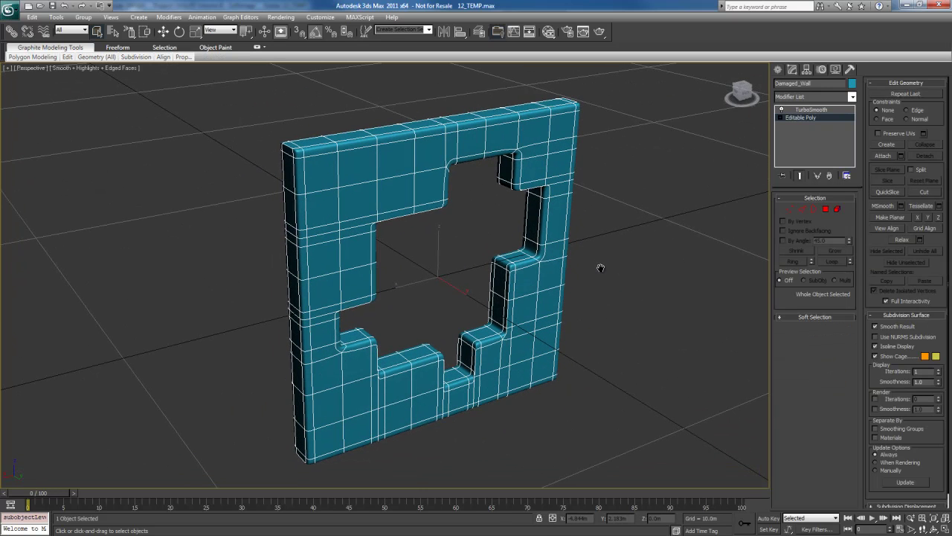
- Remove the TurboSmooth modifier from the wall, leaving only the Editable Poly
click(815, 110)
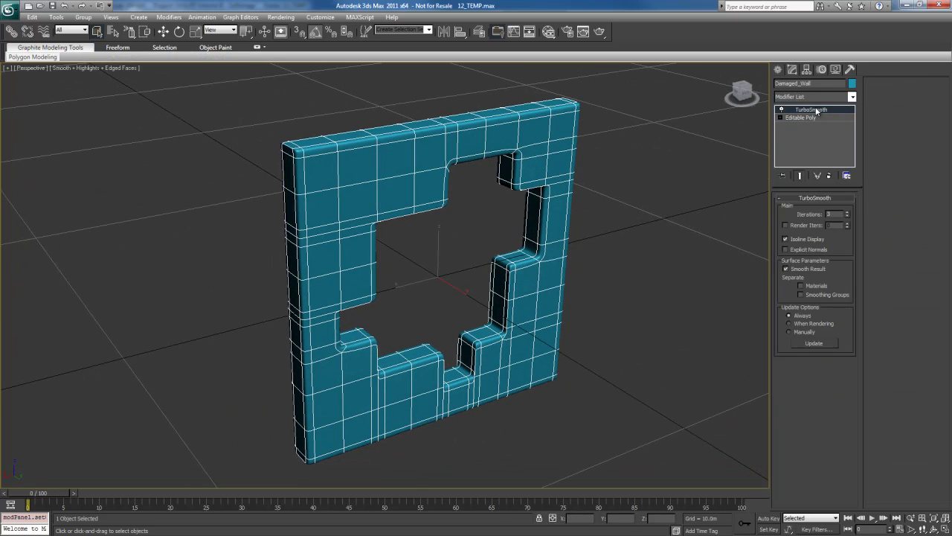
click(829, 177)
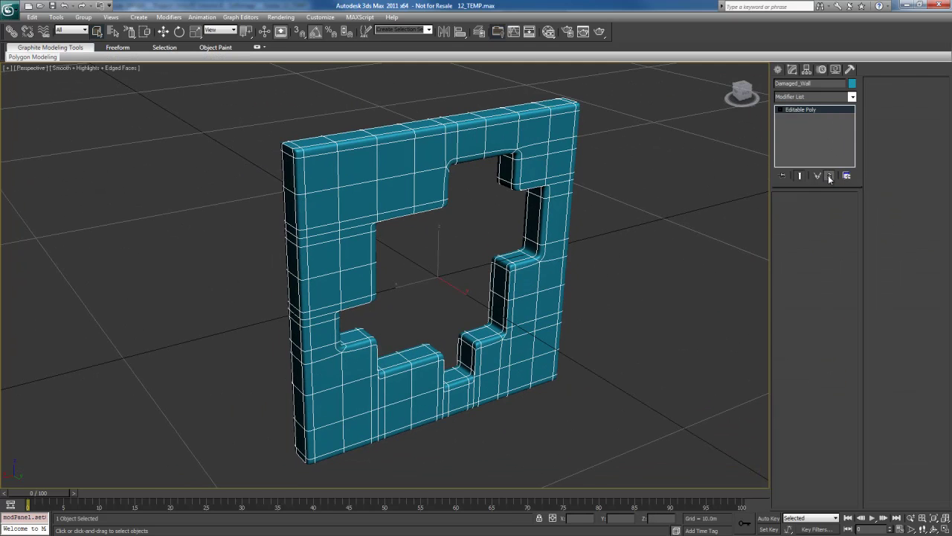
middle_drag(606, 246, 619, 249)
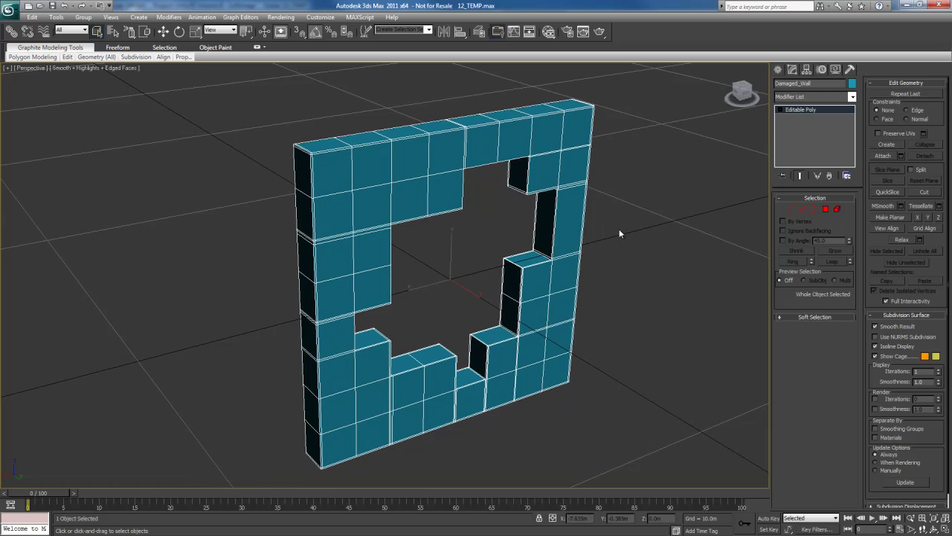
middle_drag(630, 236, 657, 256)
click(669, 261)
click(585, 250)
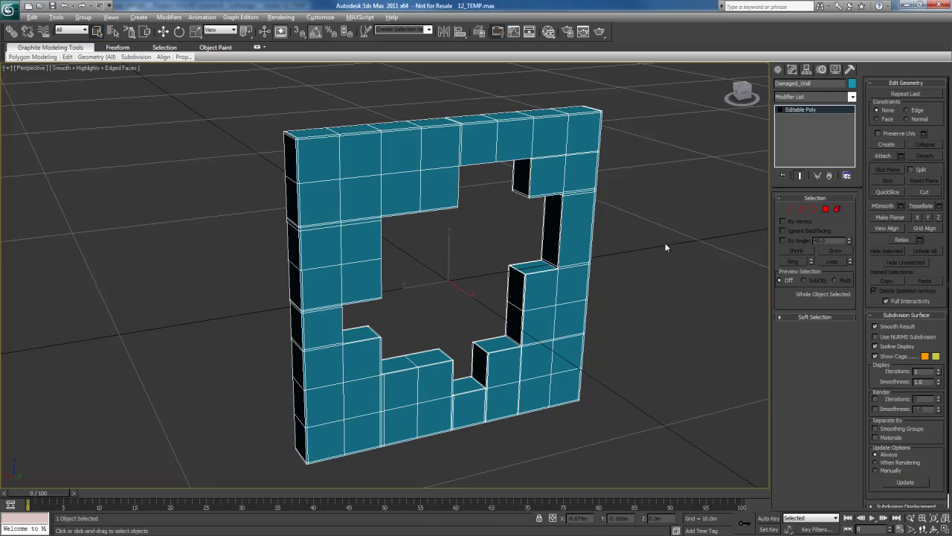
- Export the selected wall as an OBJ file named Damaged_Wall_from_3dsMax using quad faces and the ZBrush preset
key(alt+f)
key(Escape)
click(9, 9)
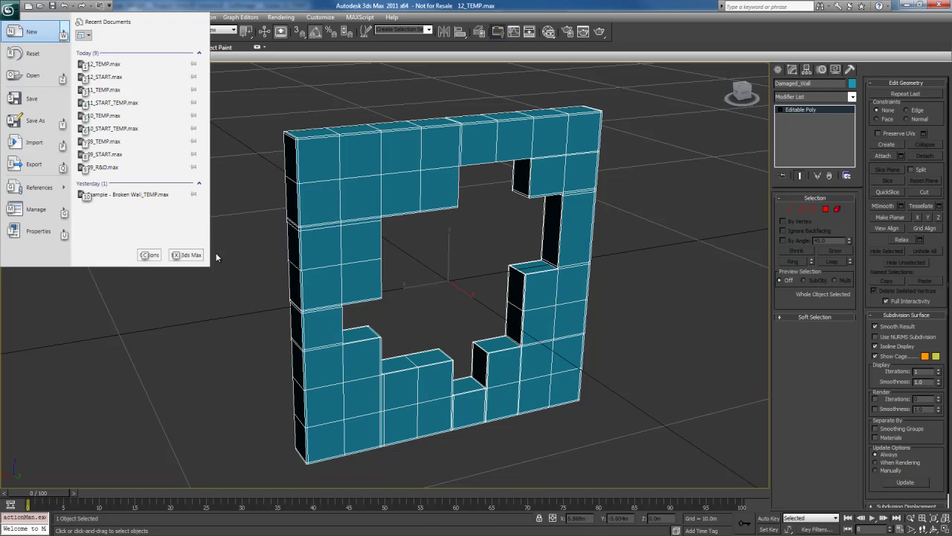
mouse_move(62, 163)
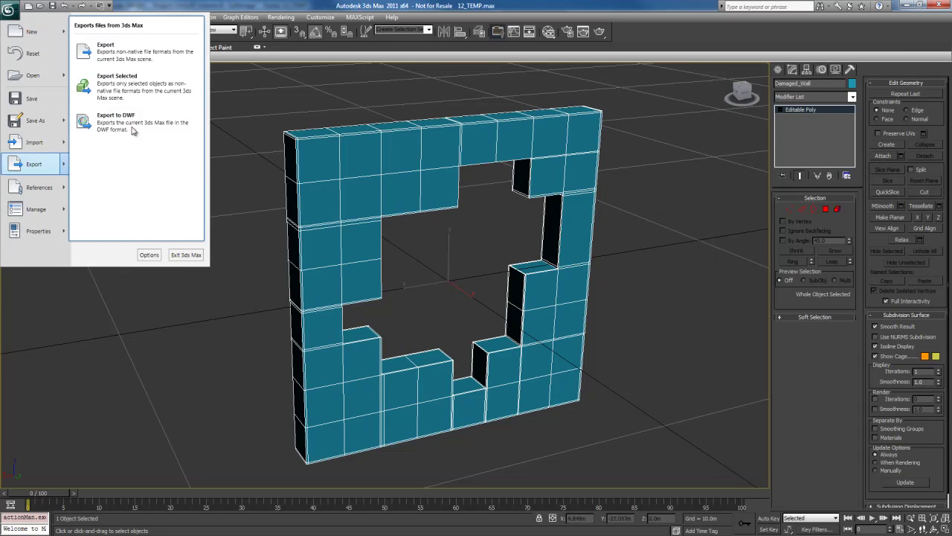
click(127, 90)
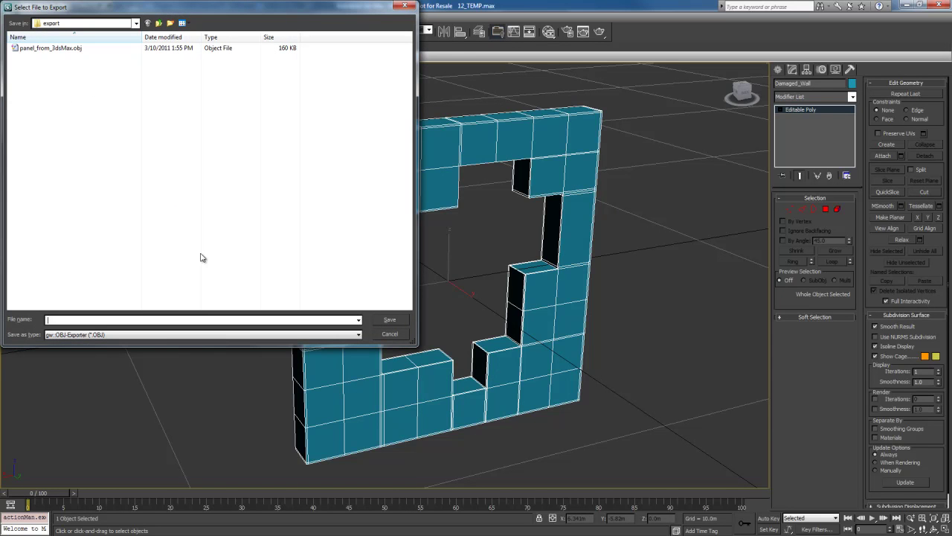
text(Damaged_Wall)
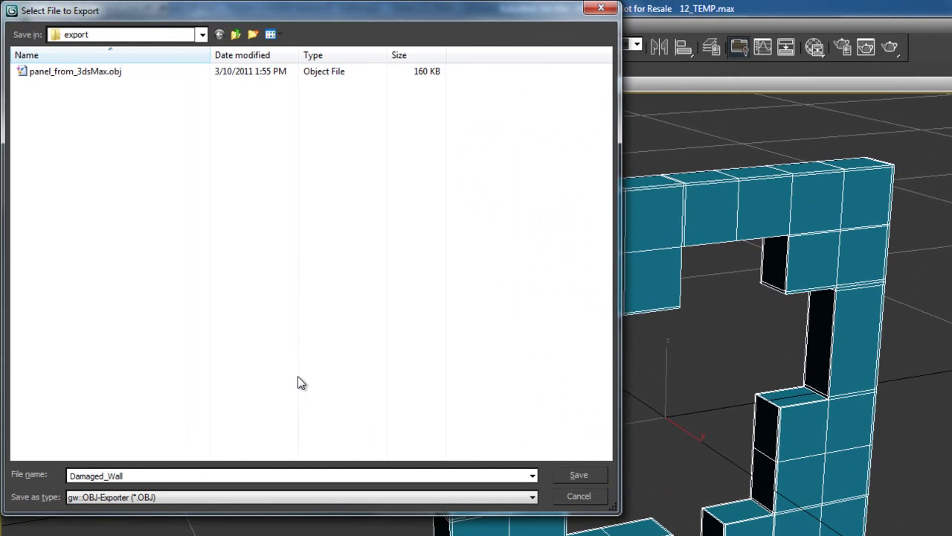
text(_from_3dsMax)
key(Return)
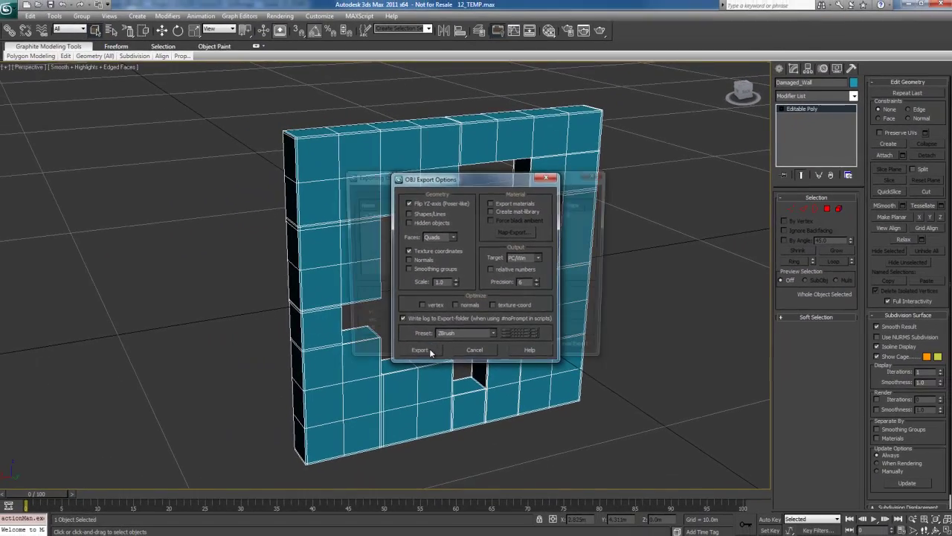
click(390, 381)
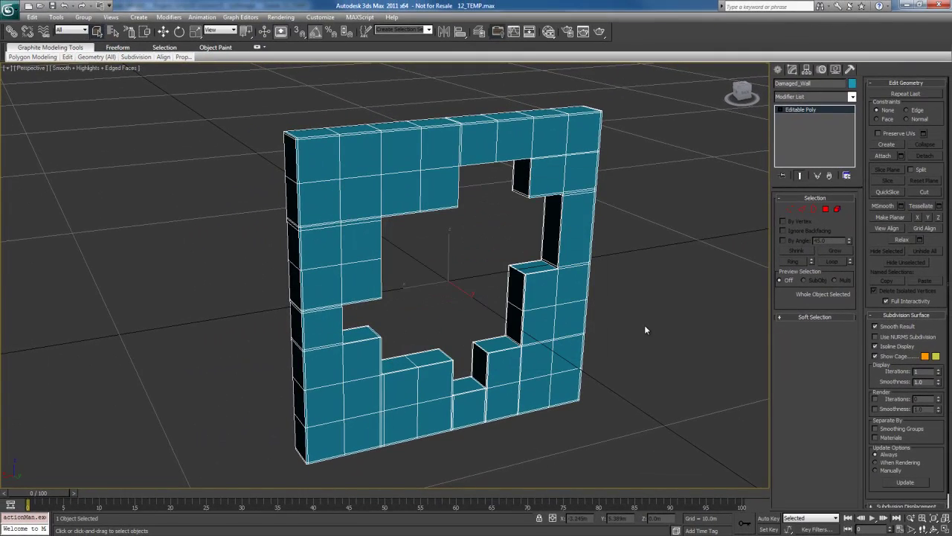